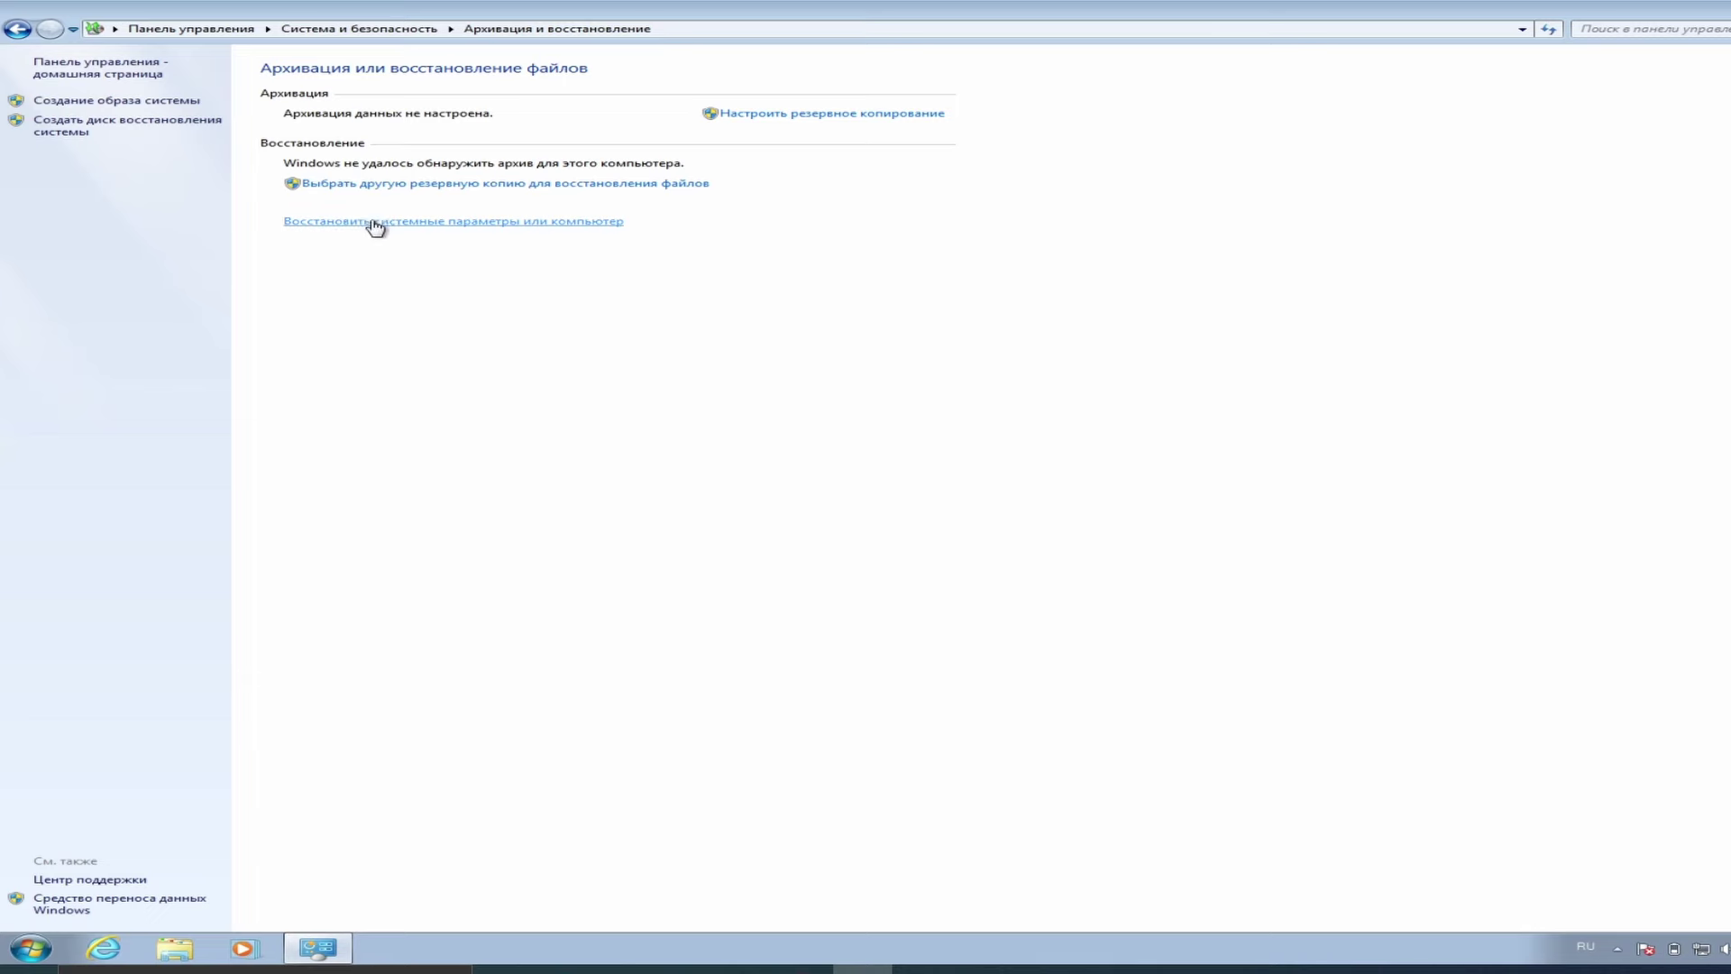
# Step: Try restoring the computer from a system image via the advanced recovery methods, skipping the user file backup and cancelling before the restart
pyautogui.click(375, 225)
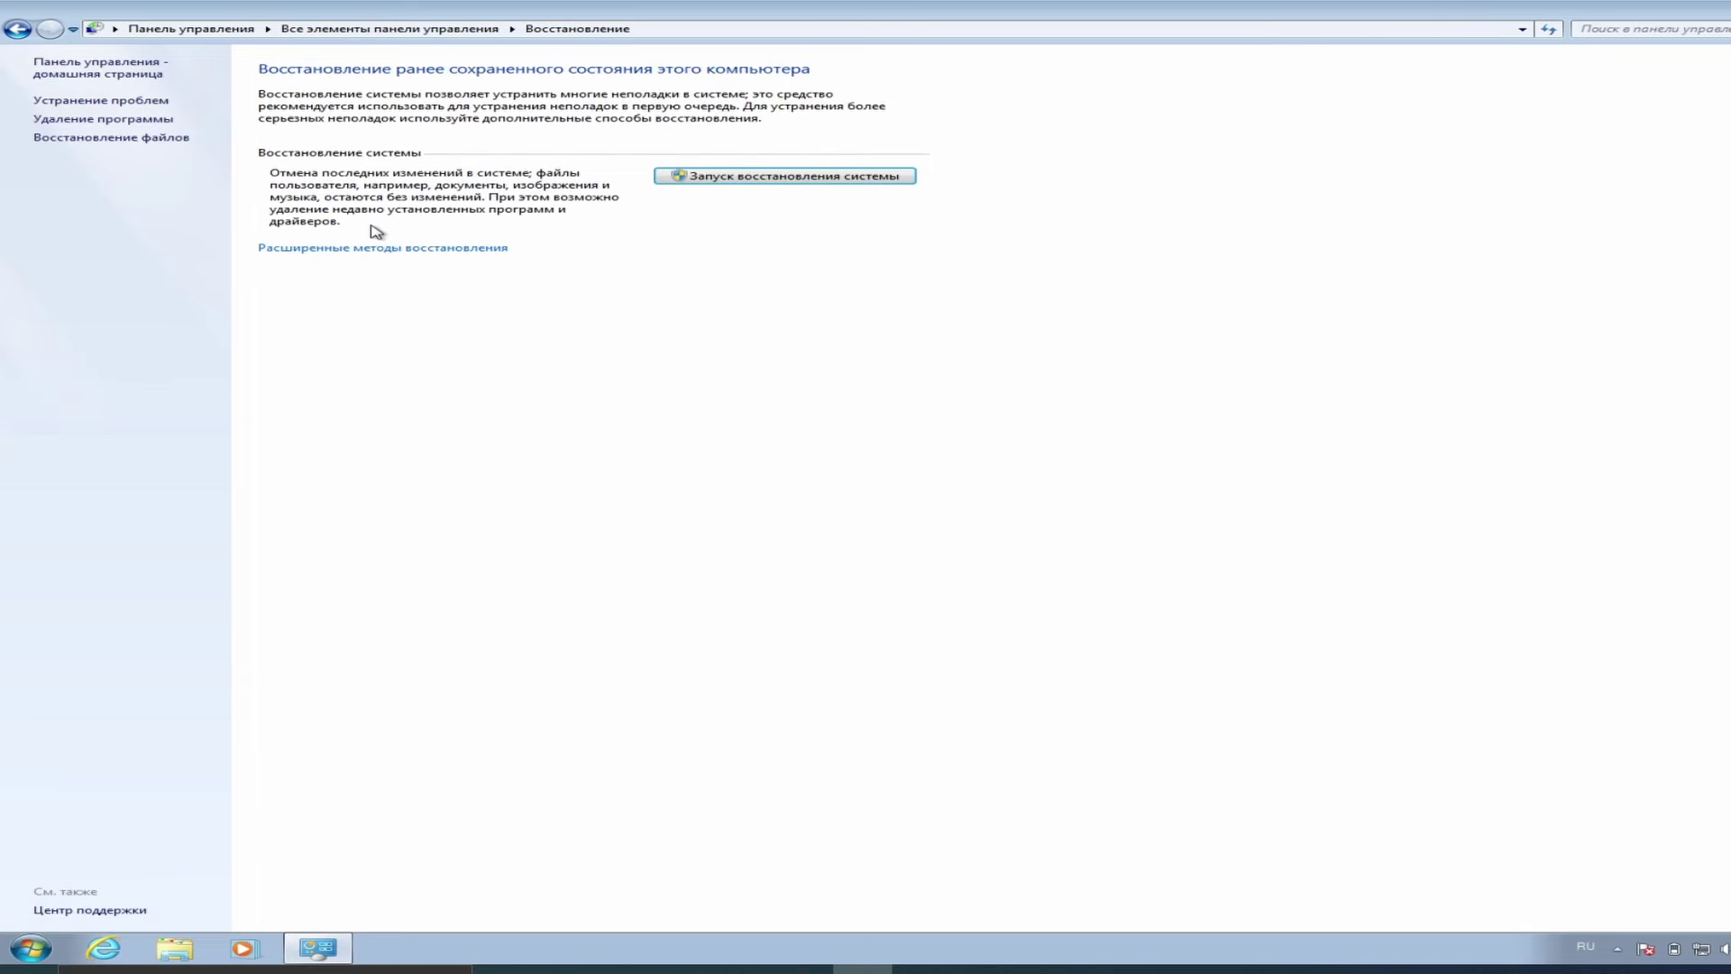
pyautogui.click(349, 246)
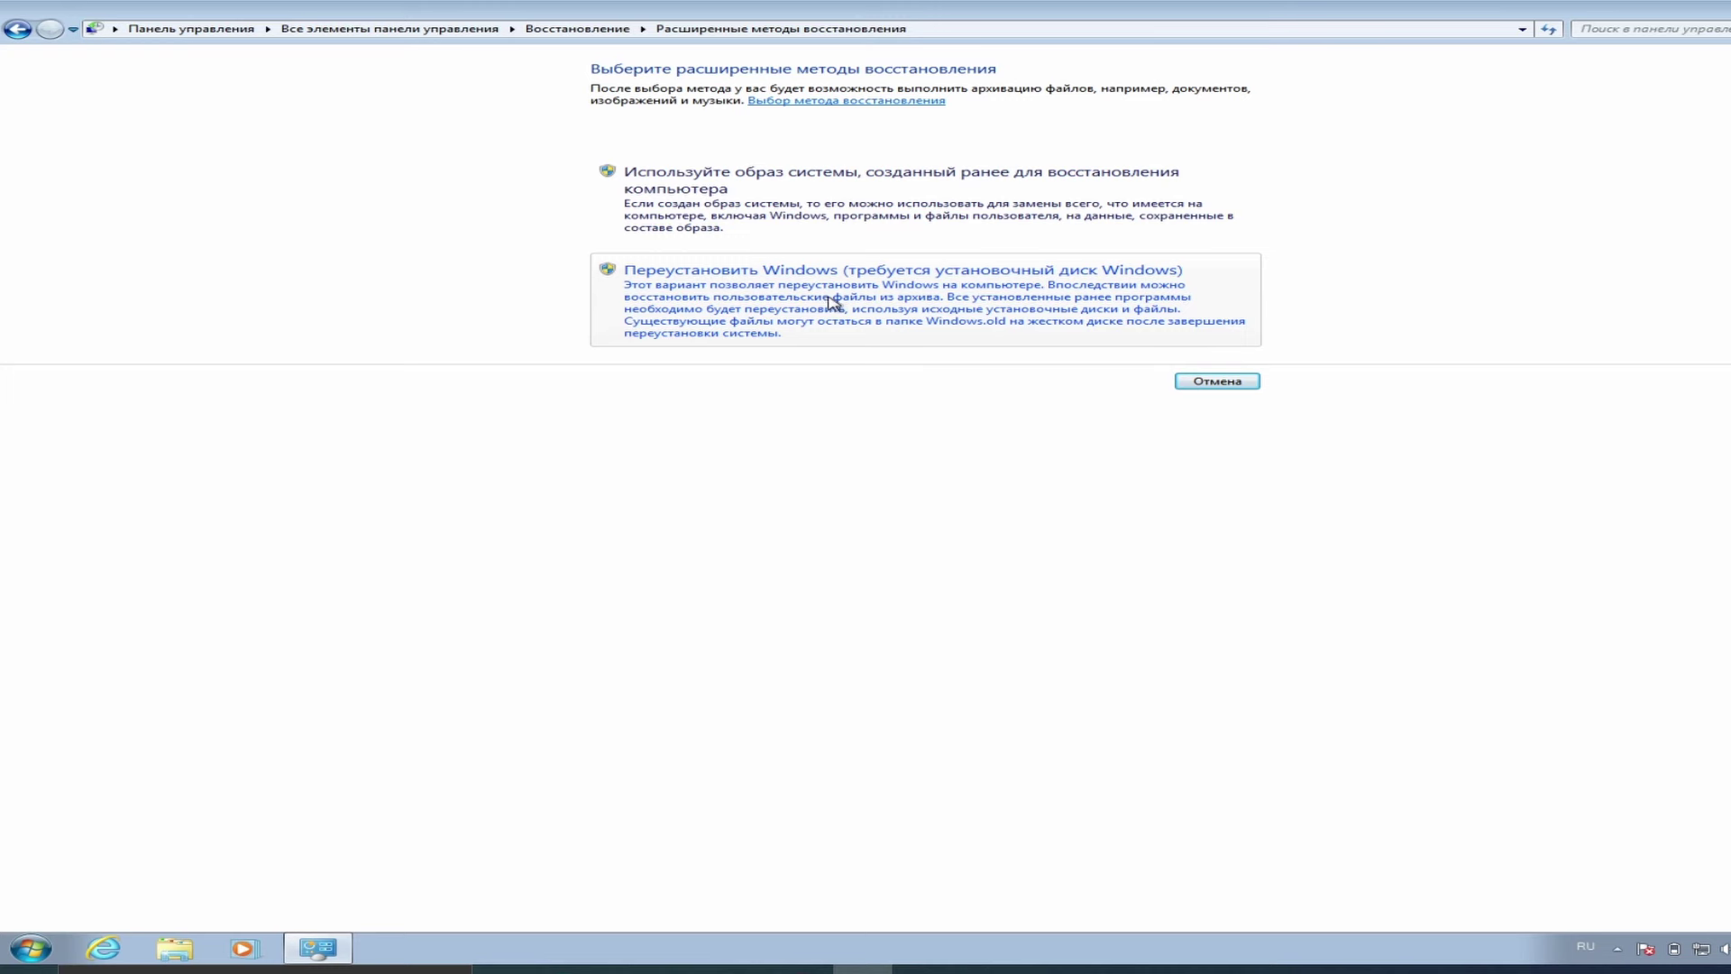
pyautogui.click(844, 215)
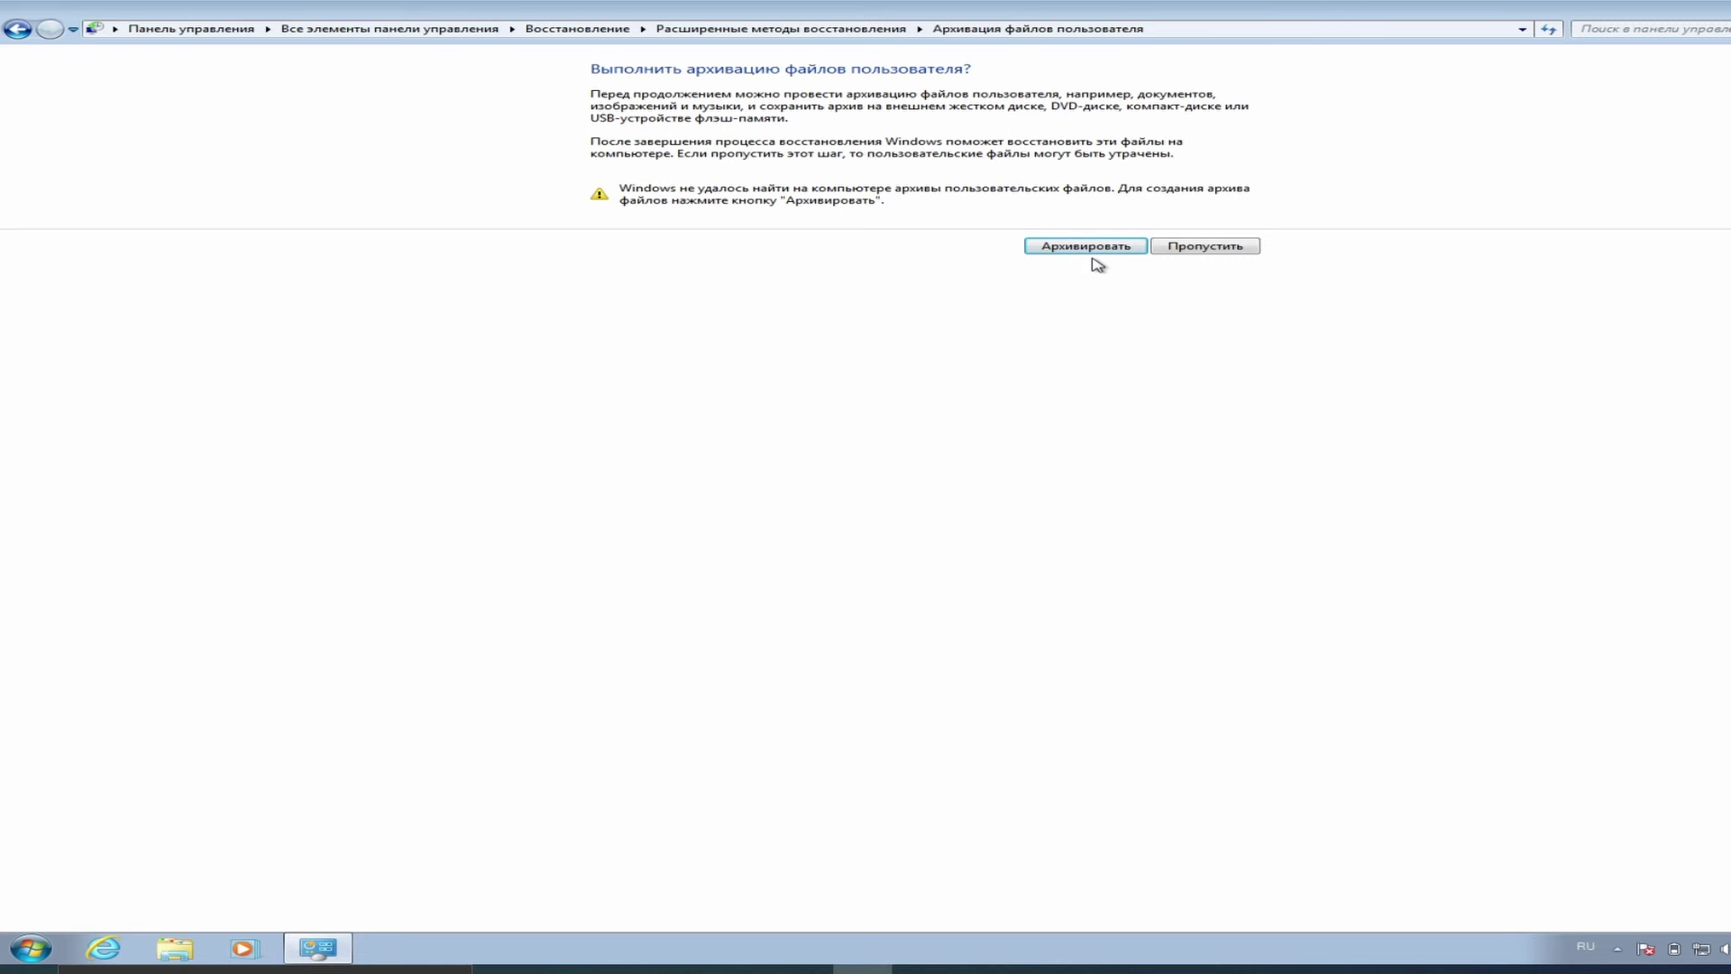
pyautogui.click(1254, 248)
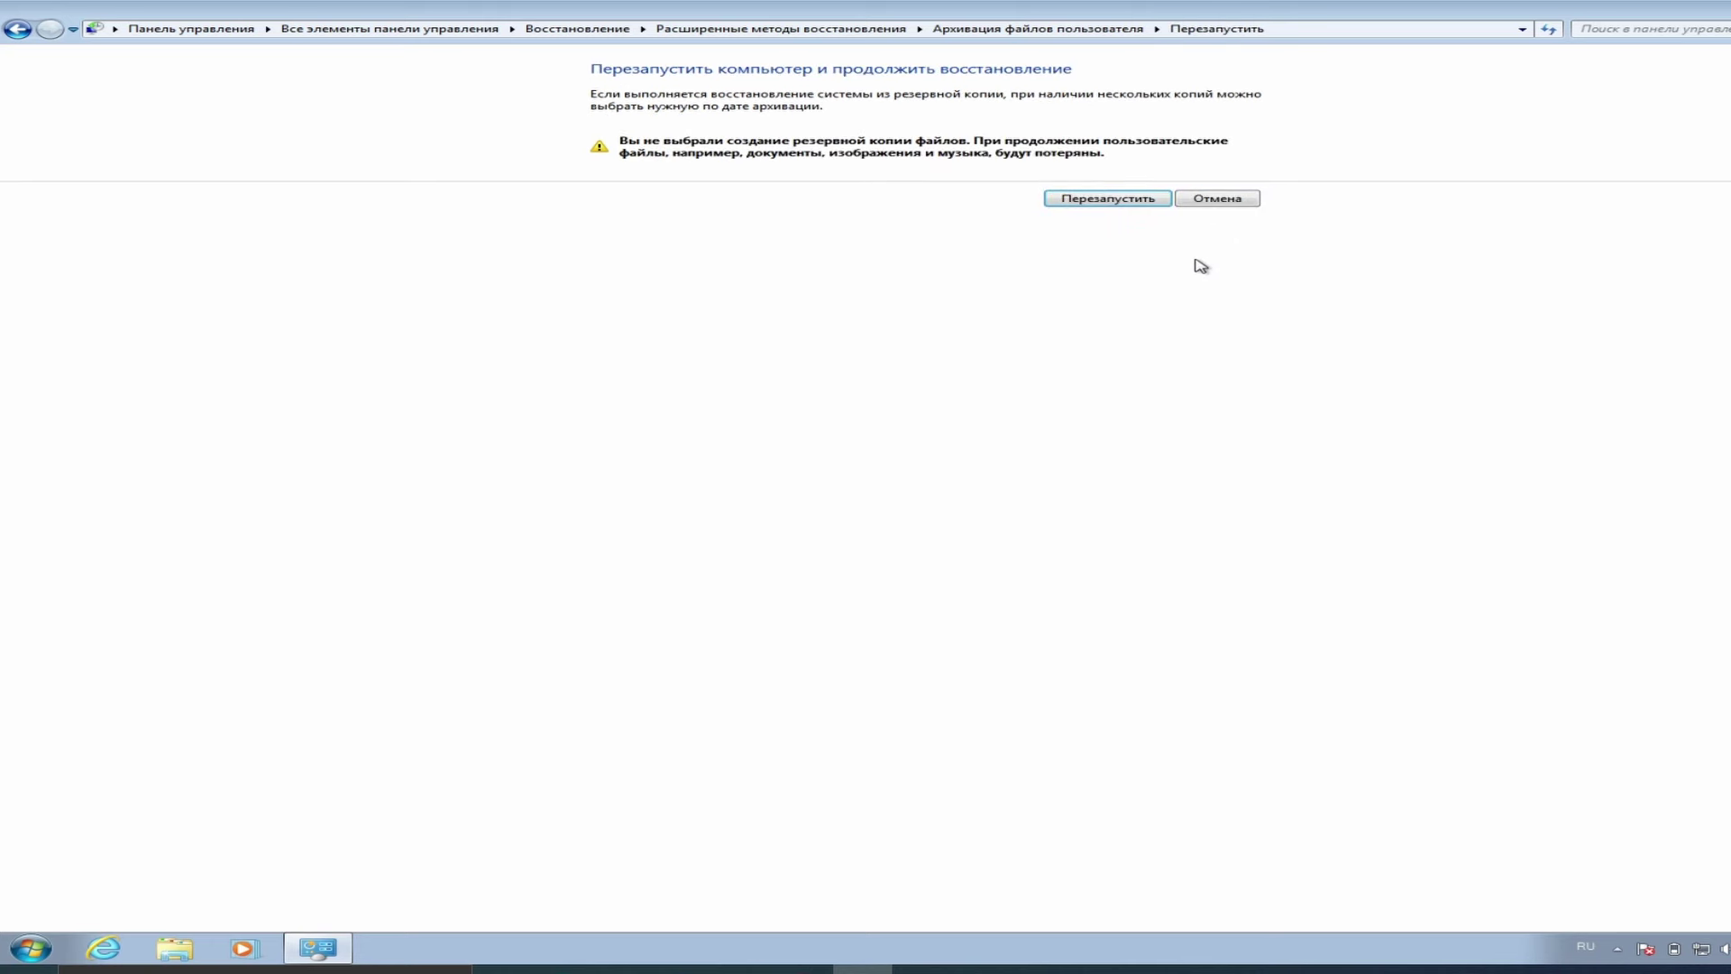
pyautogui.click(1211, 202)
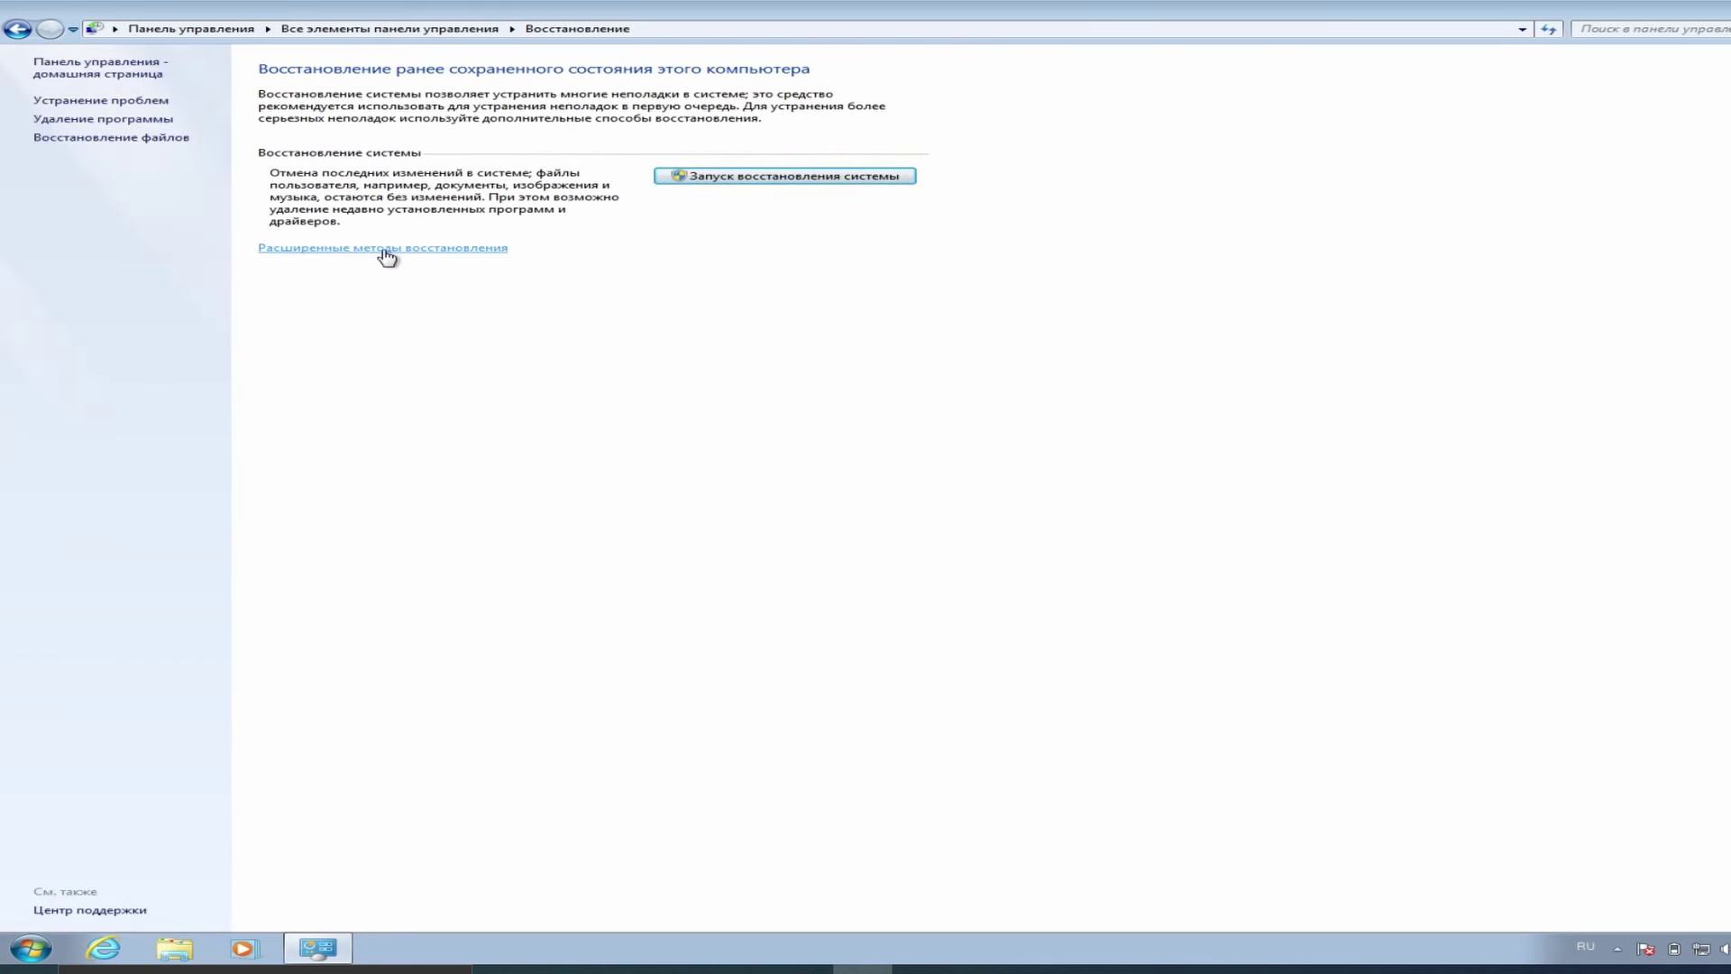
# Step: Try the advanced recovery method that reinstalls Windows and answer that no installation disc is available
pyautogui.click(387, 258)
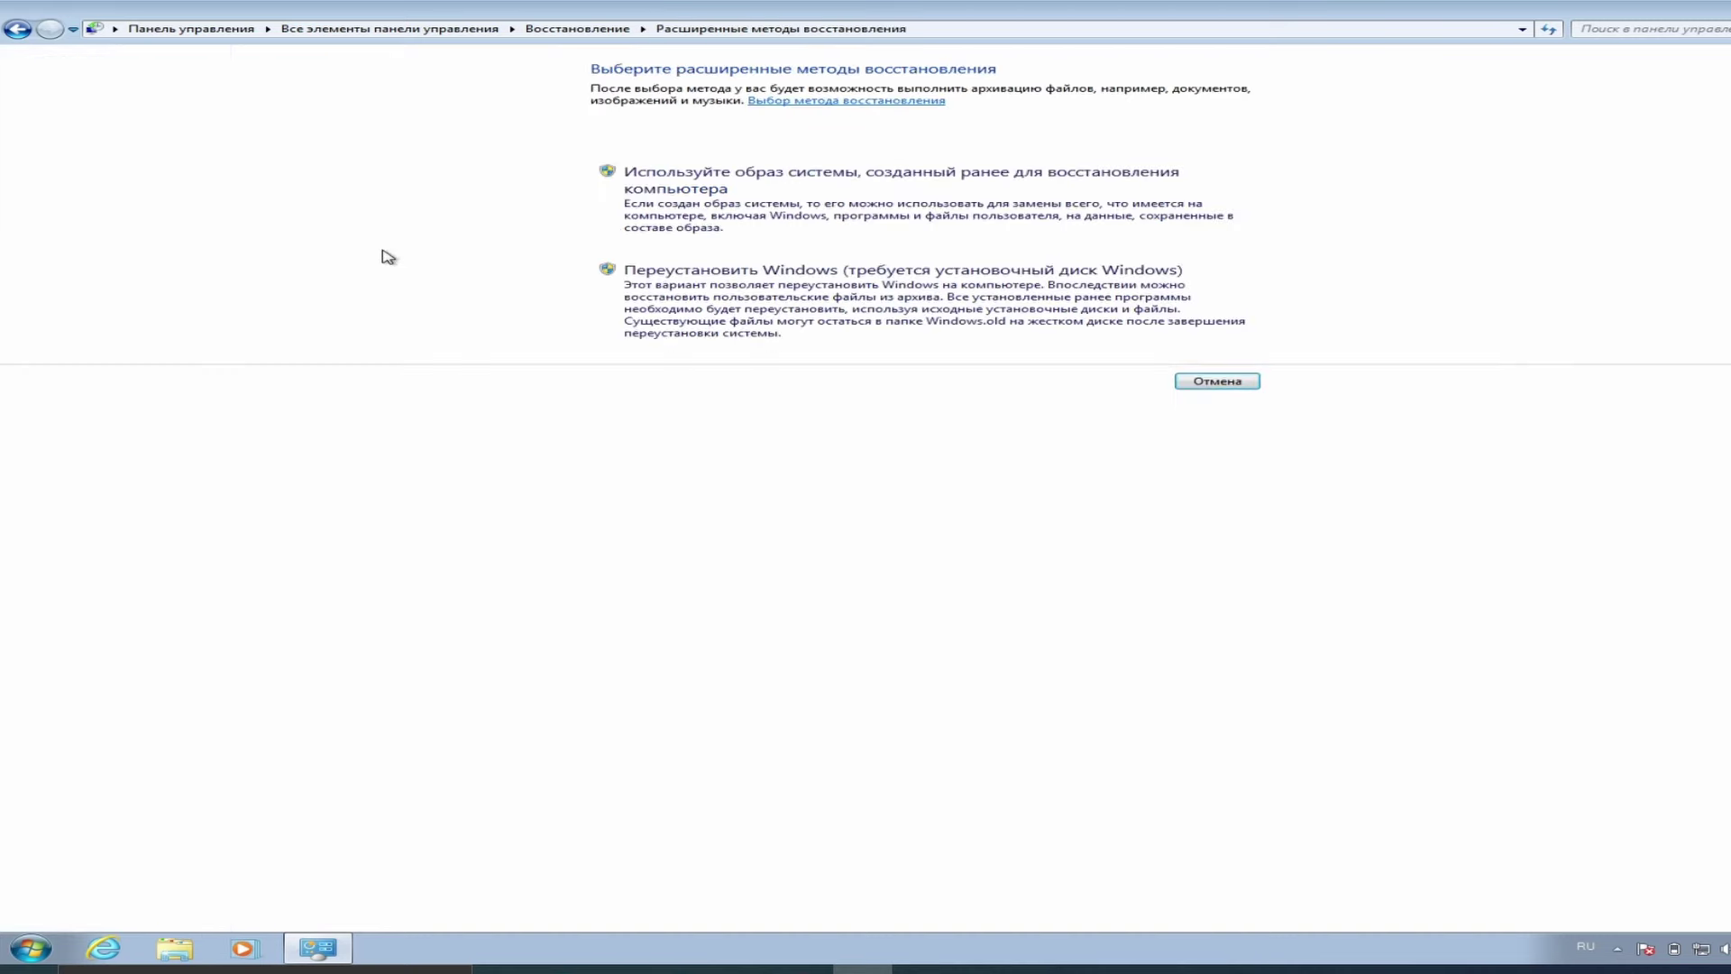
pyautogui.click(798, 291)
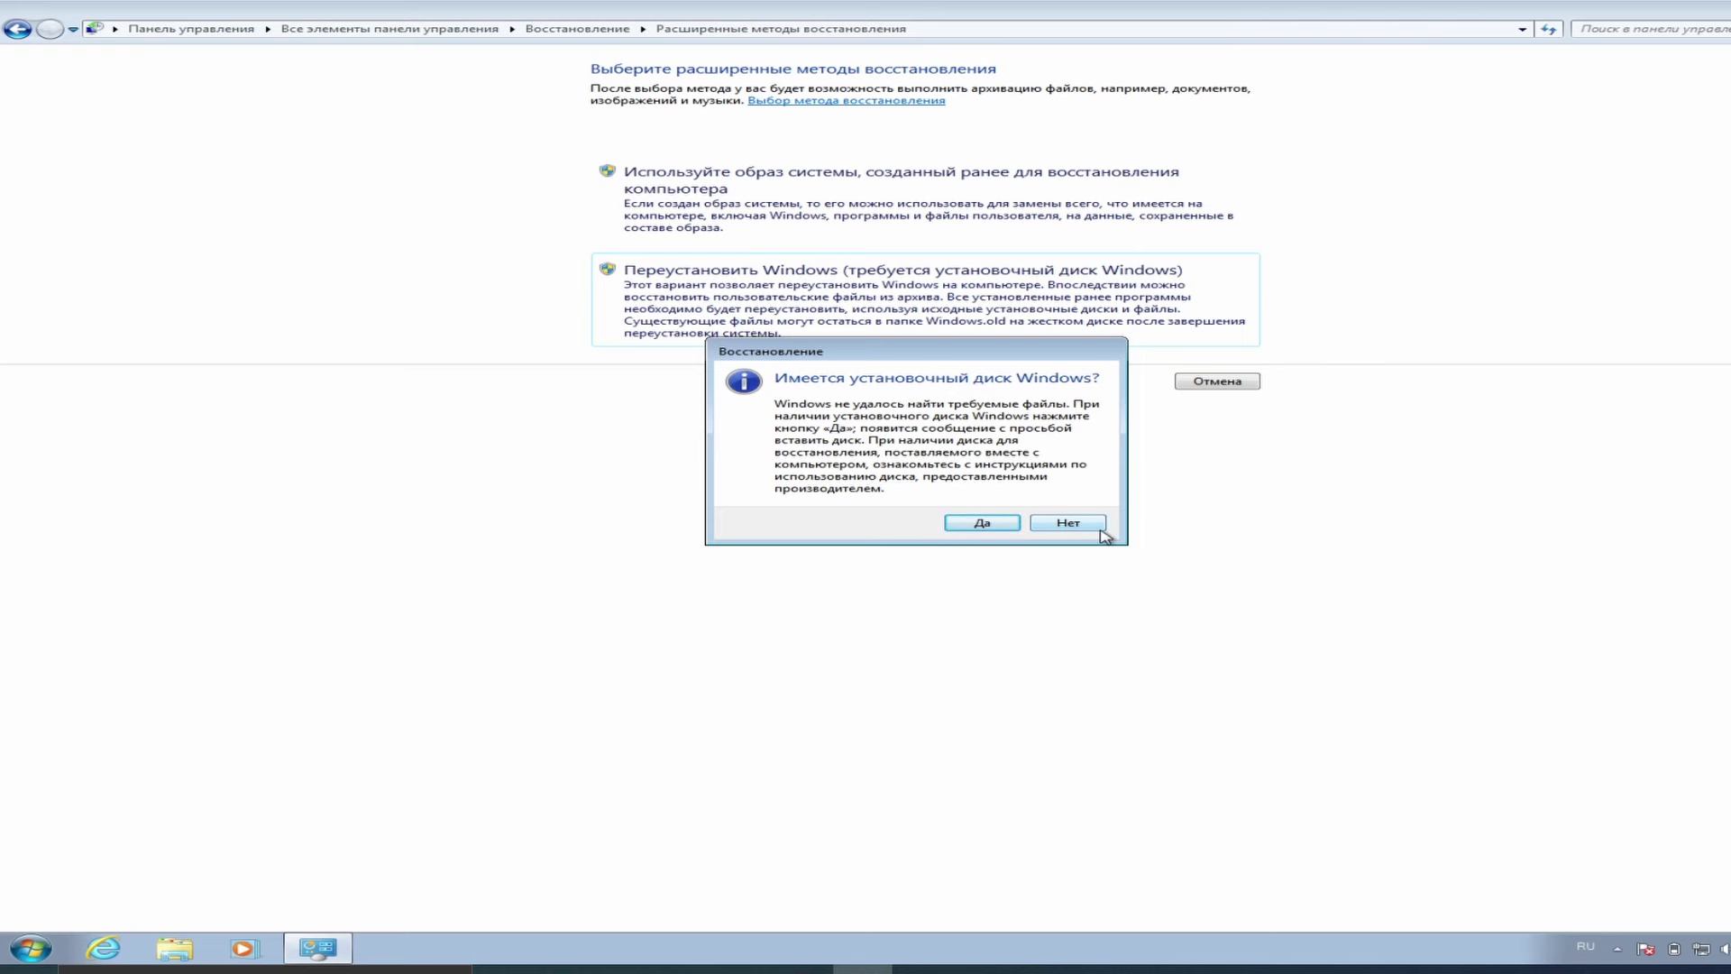
pyautogui.click(1069, 523)
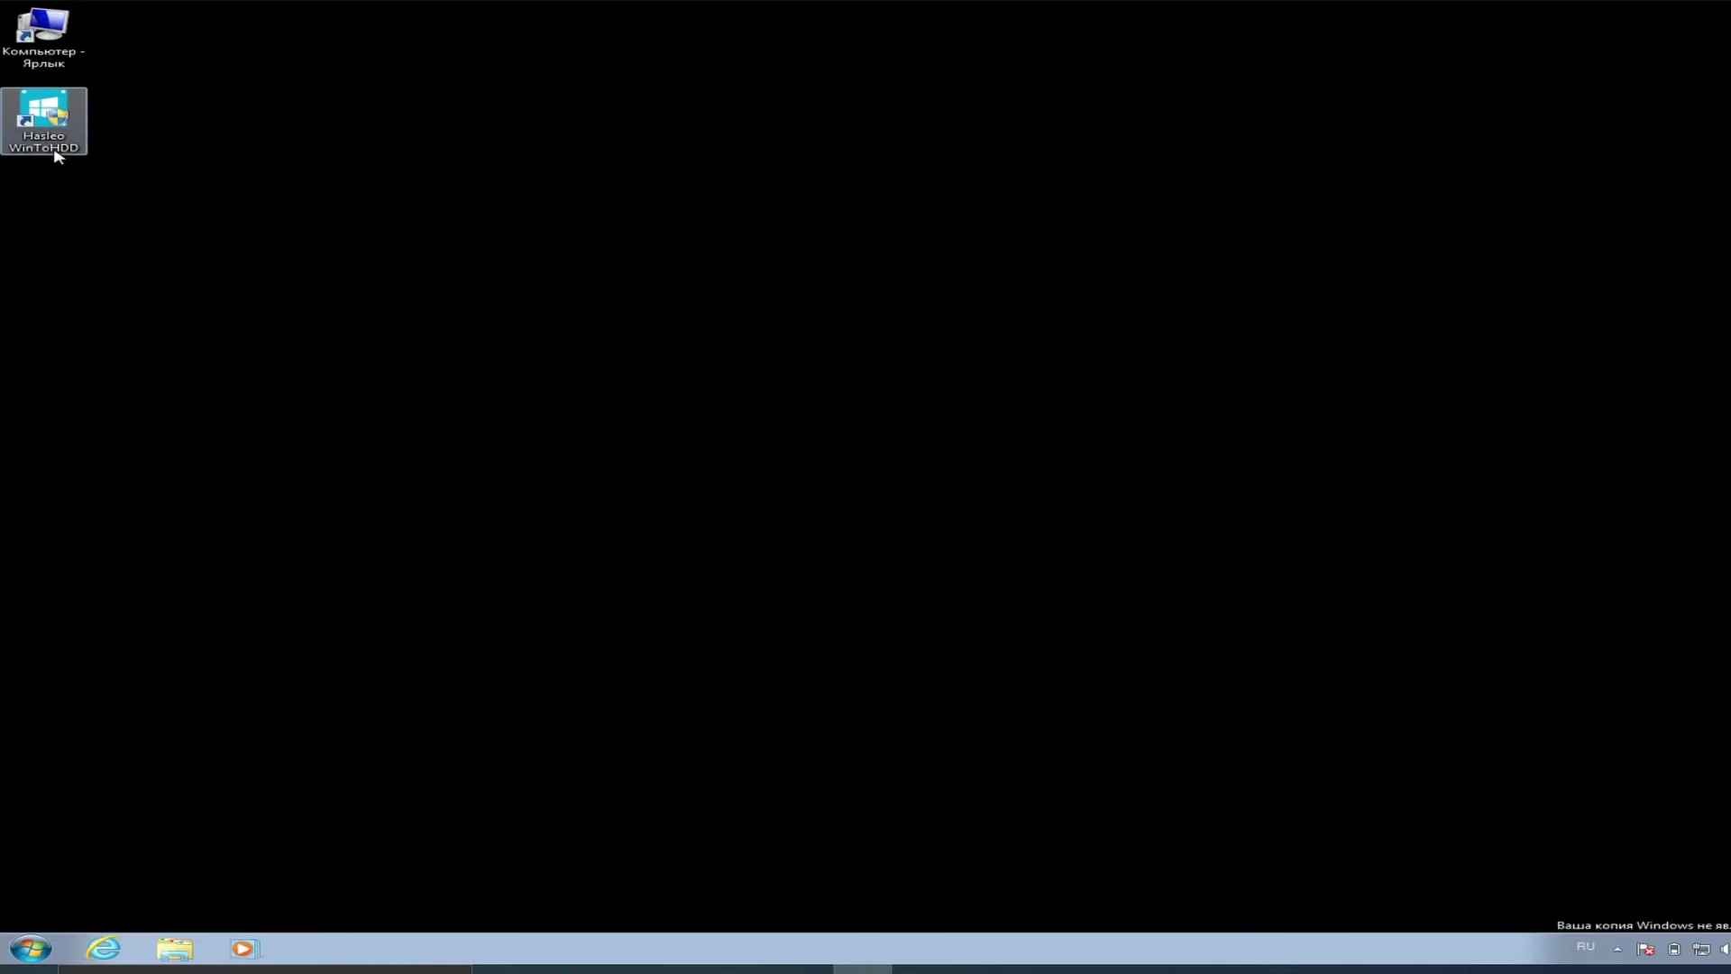
# Step: Move the Hasleo WinToHDD desktop shortcut away from the Компьютер shortcut to the upper edge of the desktop and deselect it
pyautogui.moveTo(54, 149); pyautogui.dragTo(1193, 135)
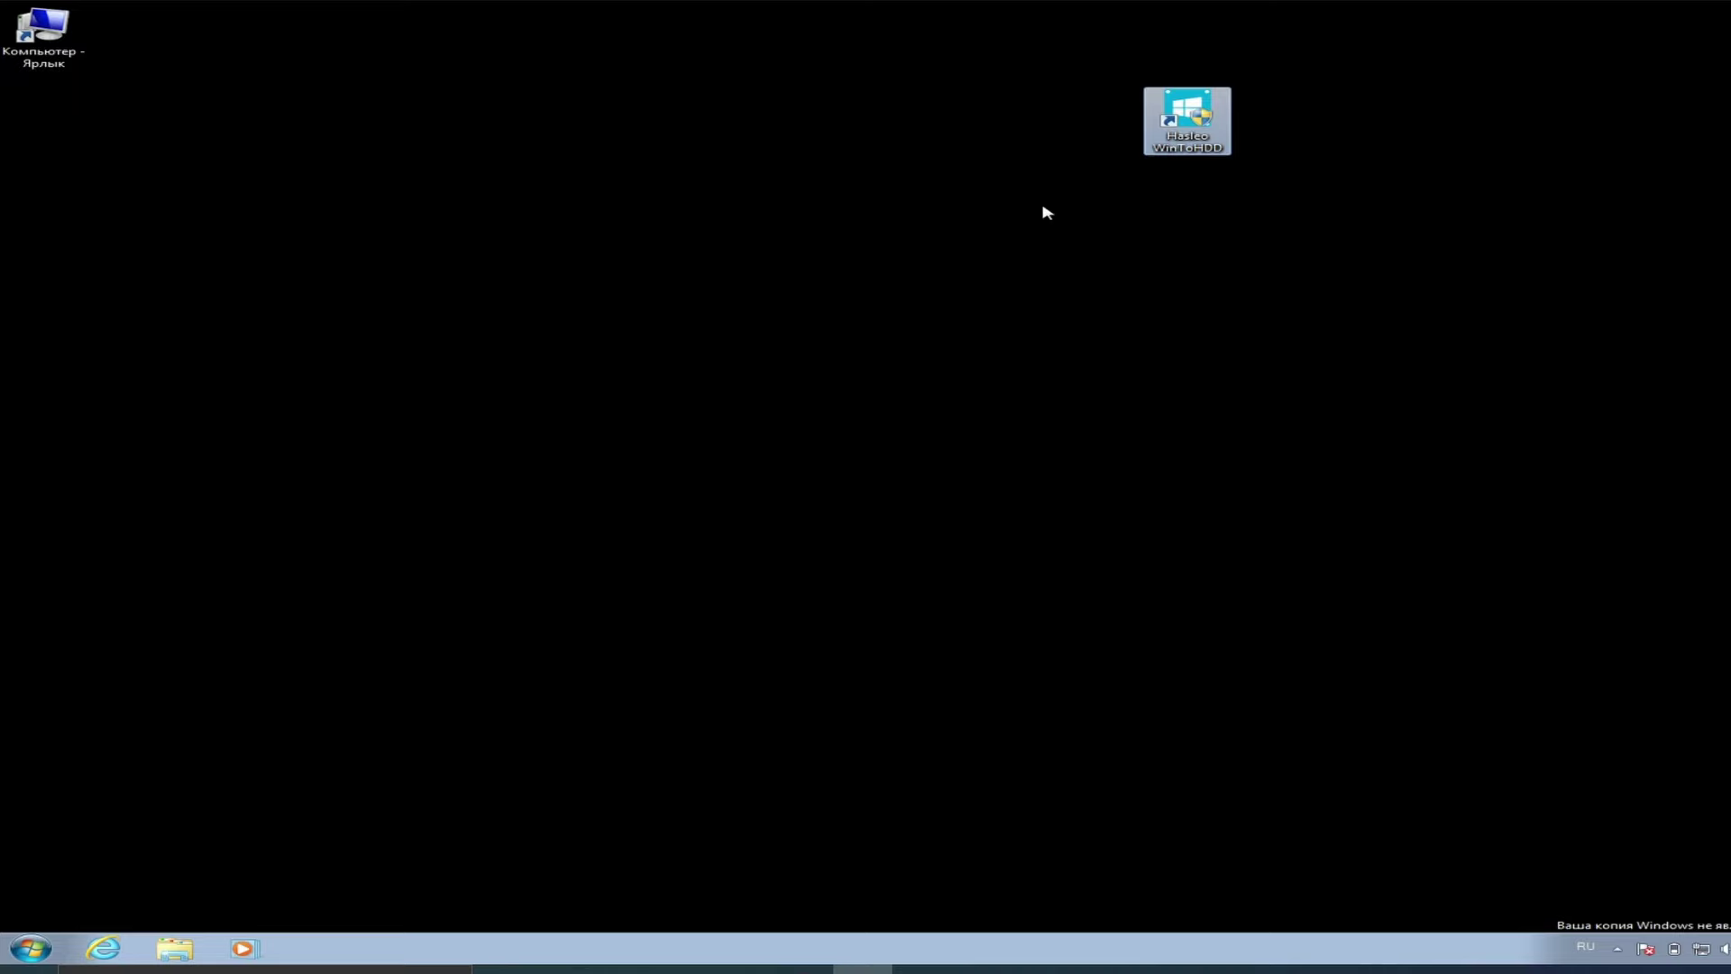
pyautogui.moveTo(1164, 140); pyautogui.dragTo(1248, 81)
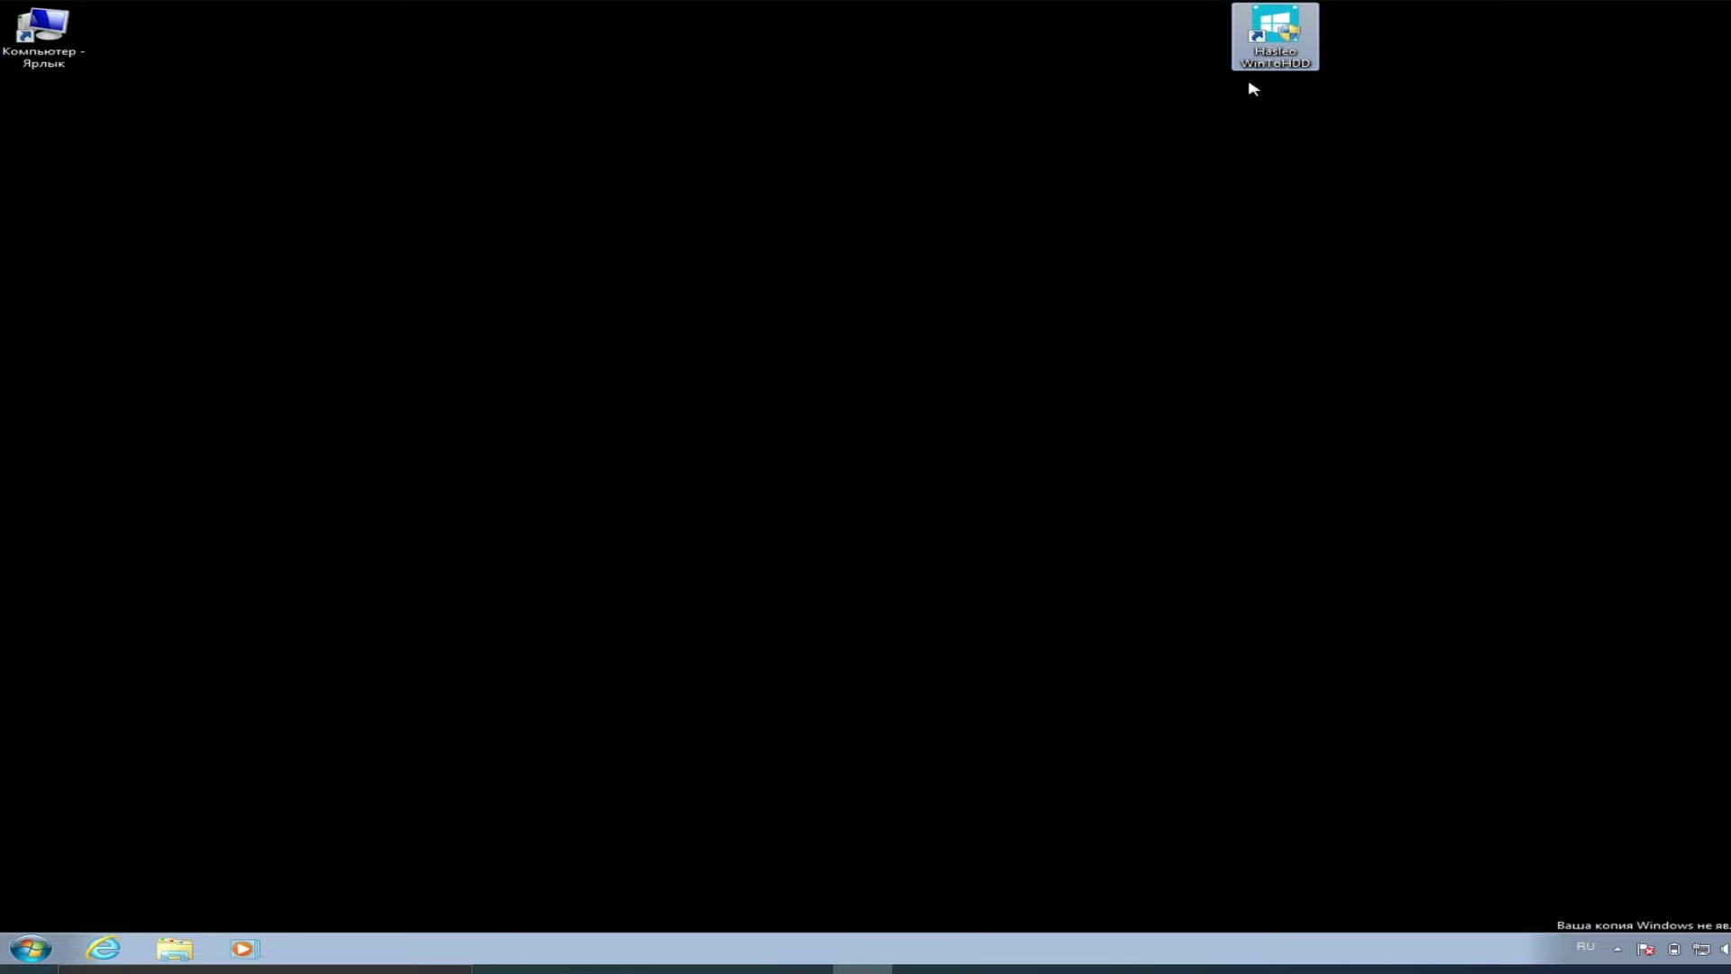
pyautogui.click(1251, 177)
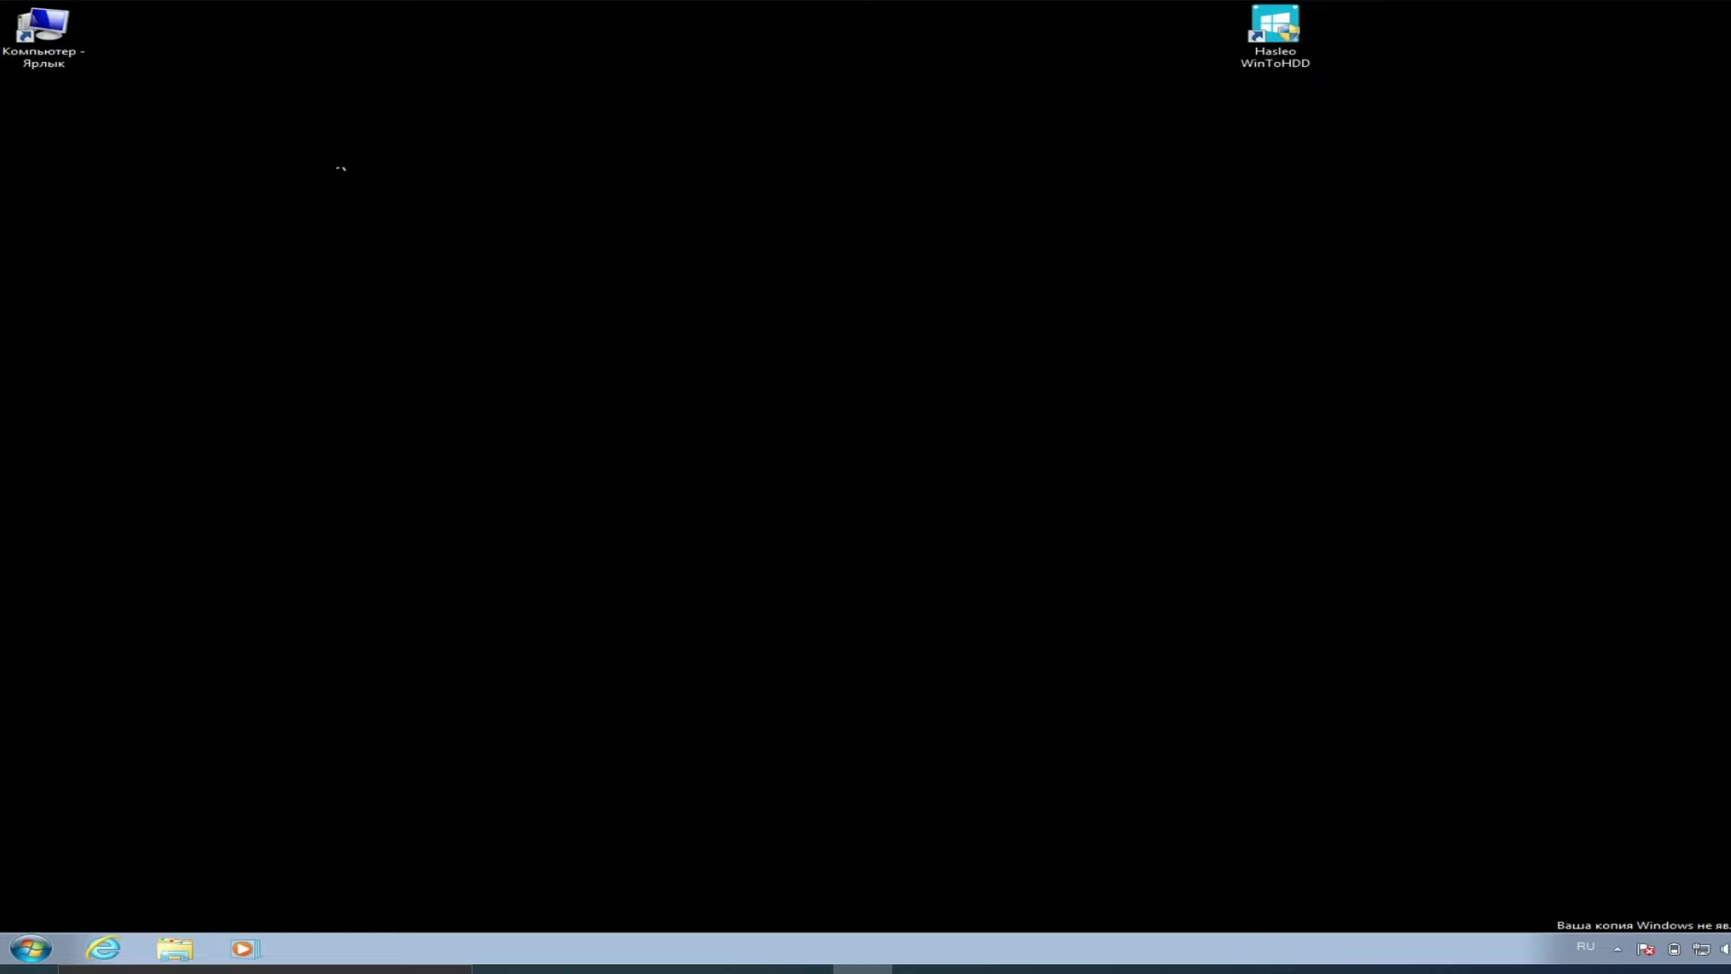
# Step: Check the Windows image files in the ru_Windows7_Ult_SP1_32bit-64bit folder on drive E:, and close the window
pyautogui.doubleClick(40, 31)
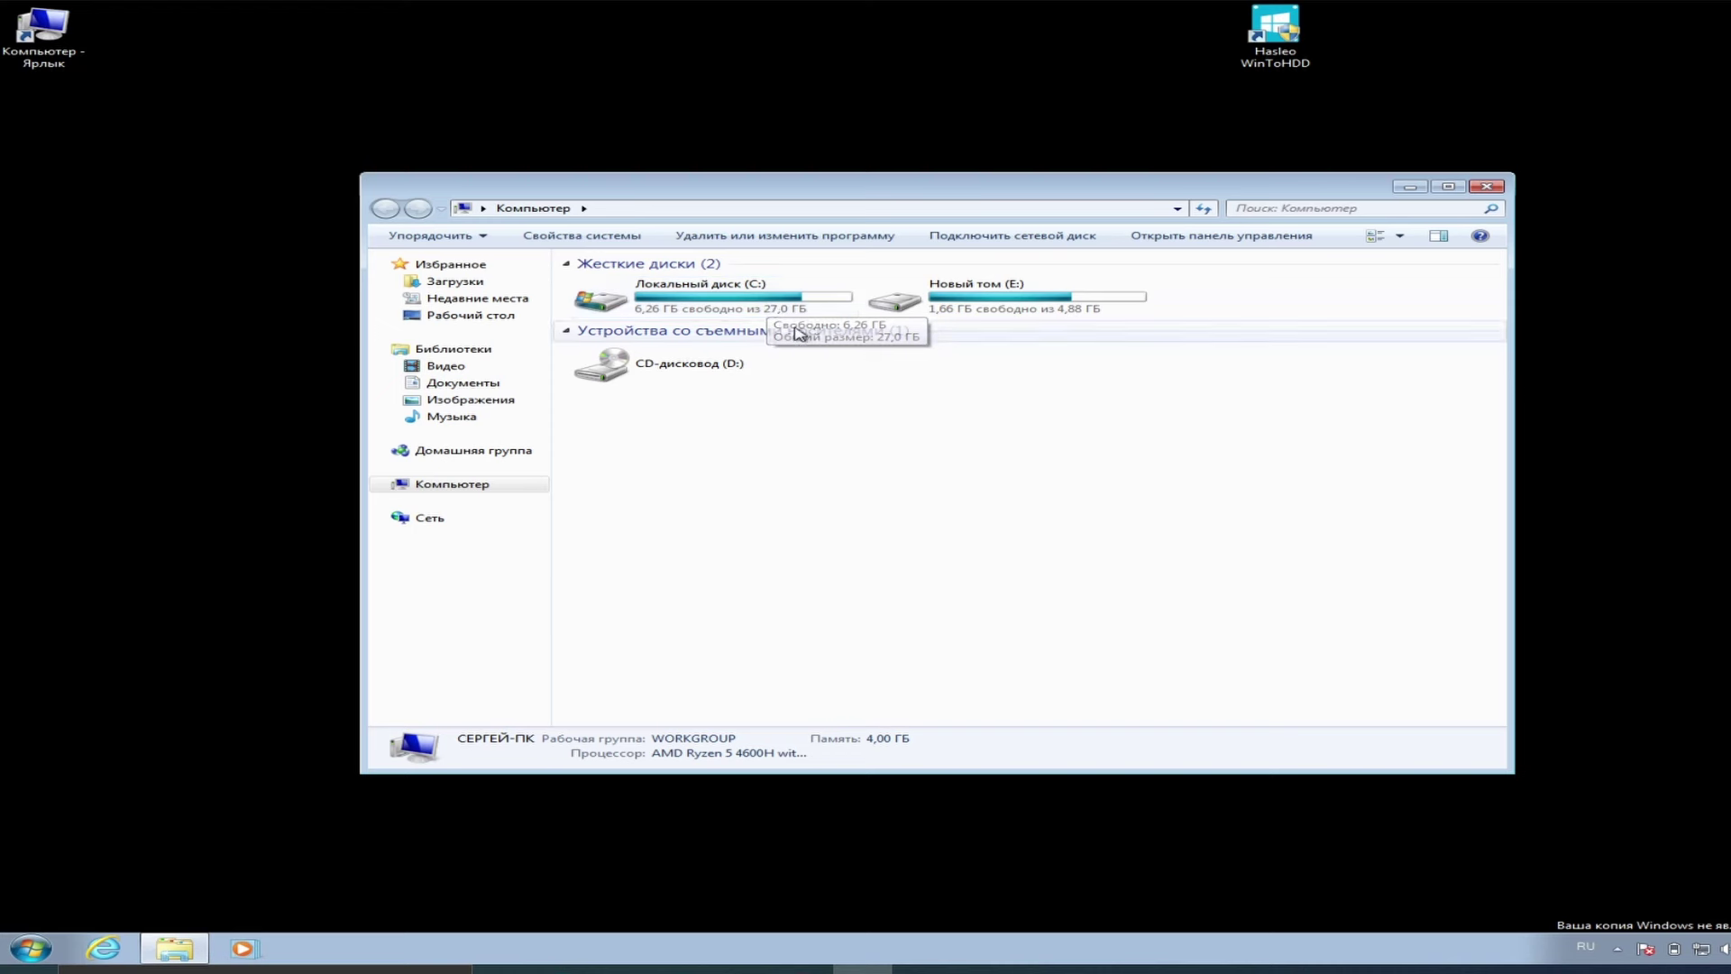
pyautogui.doubleClick(961, 299)
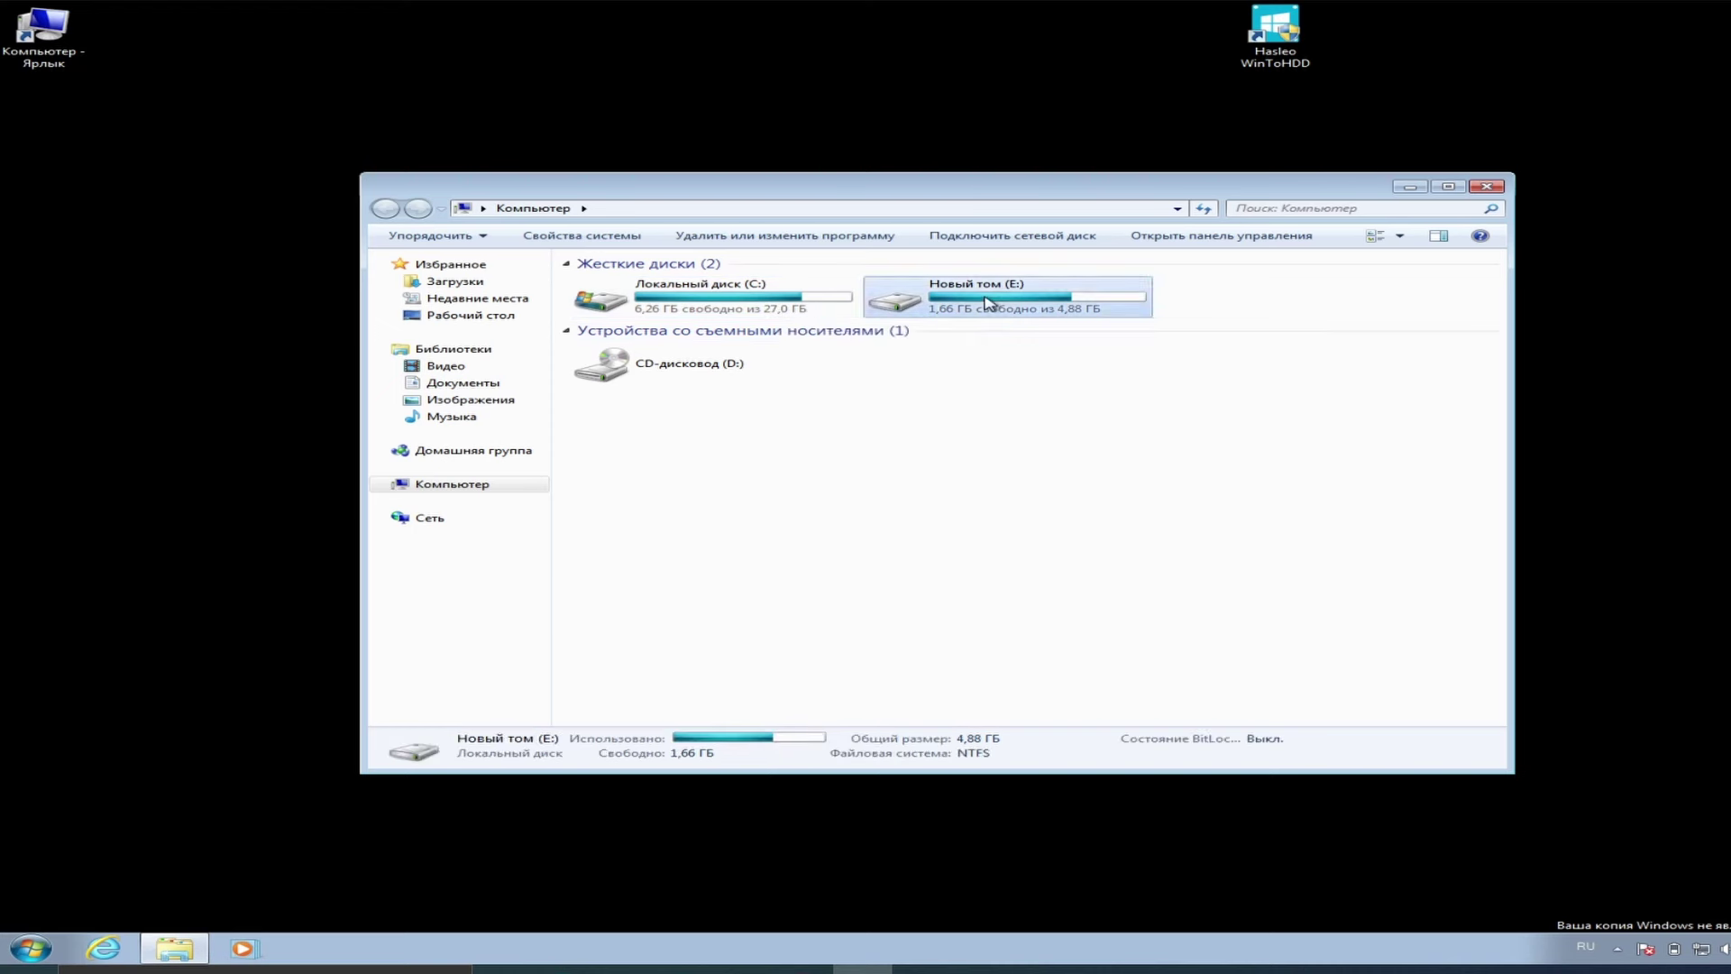
pyautogui.click(651, 287)
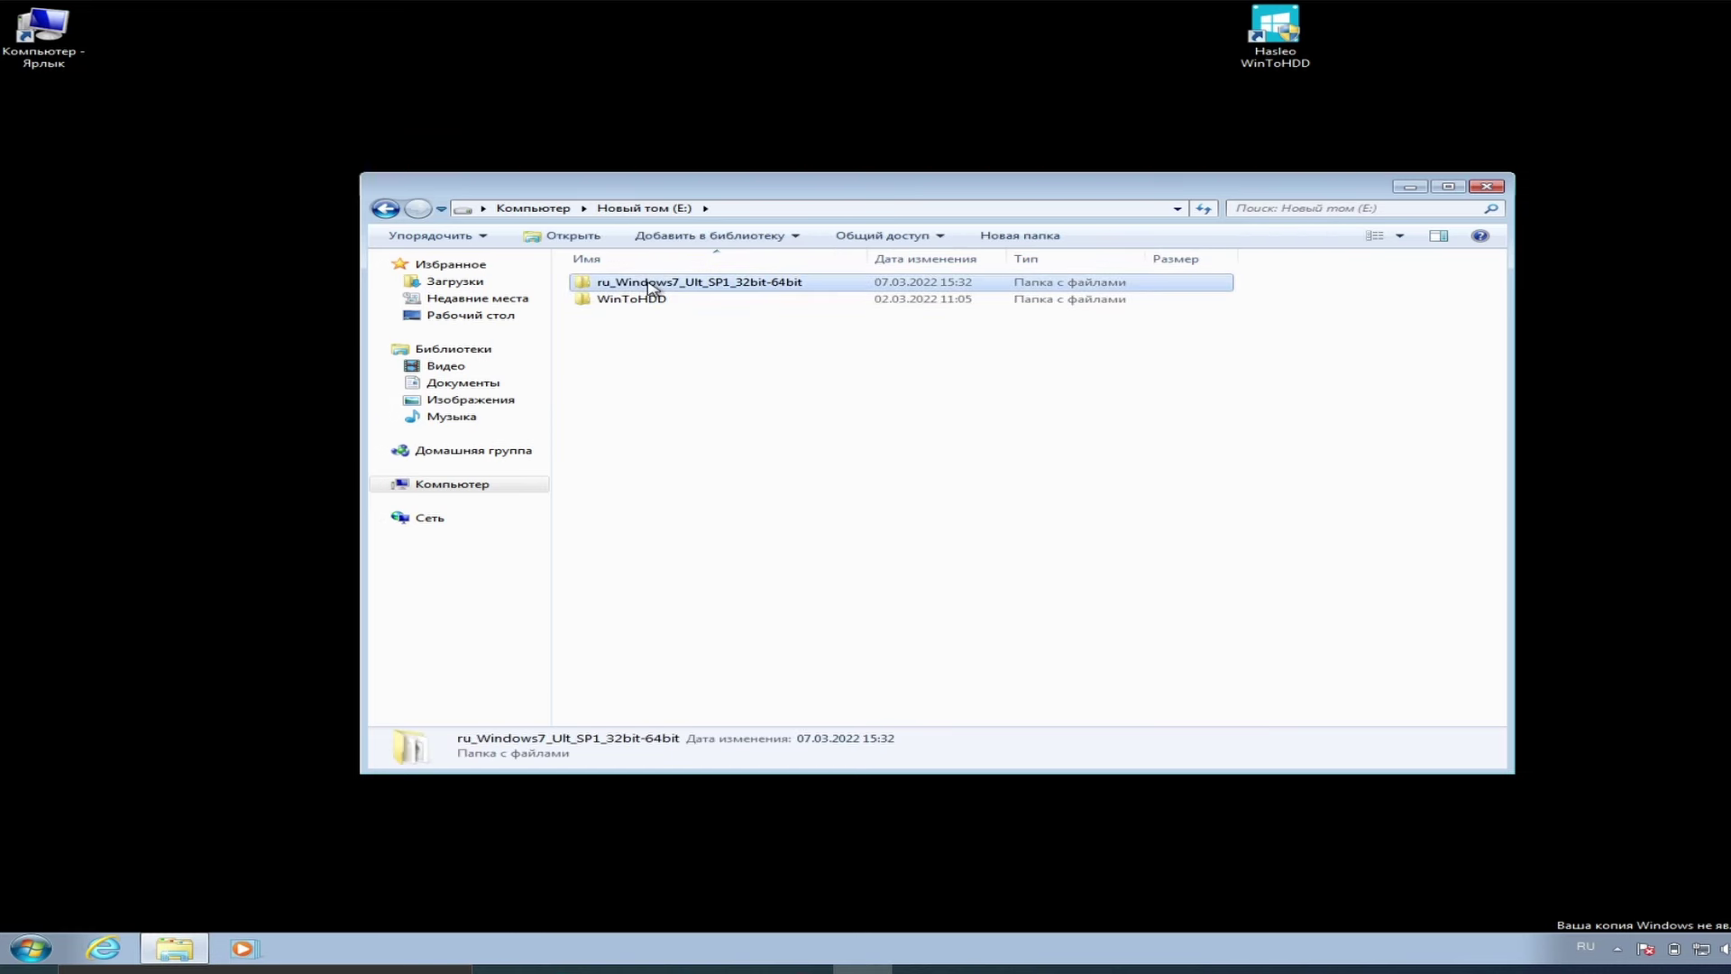
pyautogui.doubleClick(663, 285)
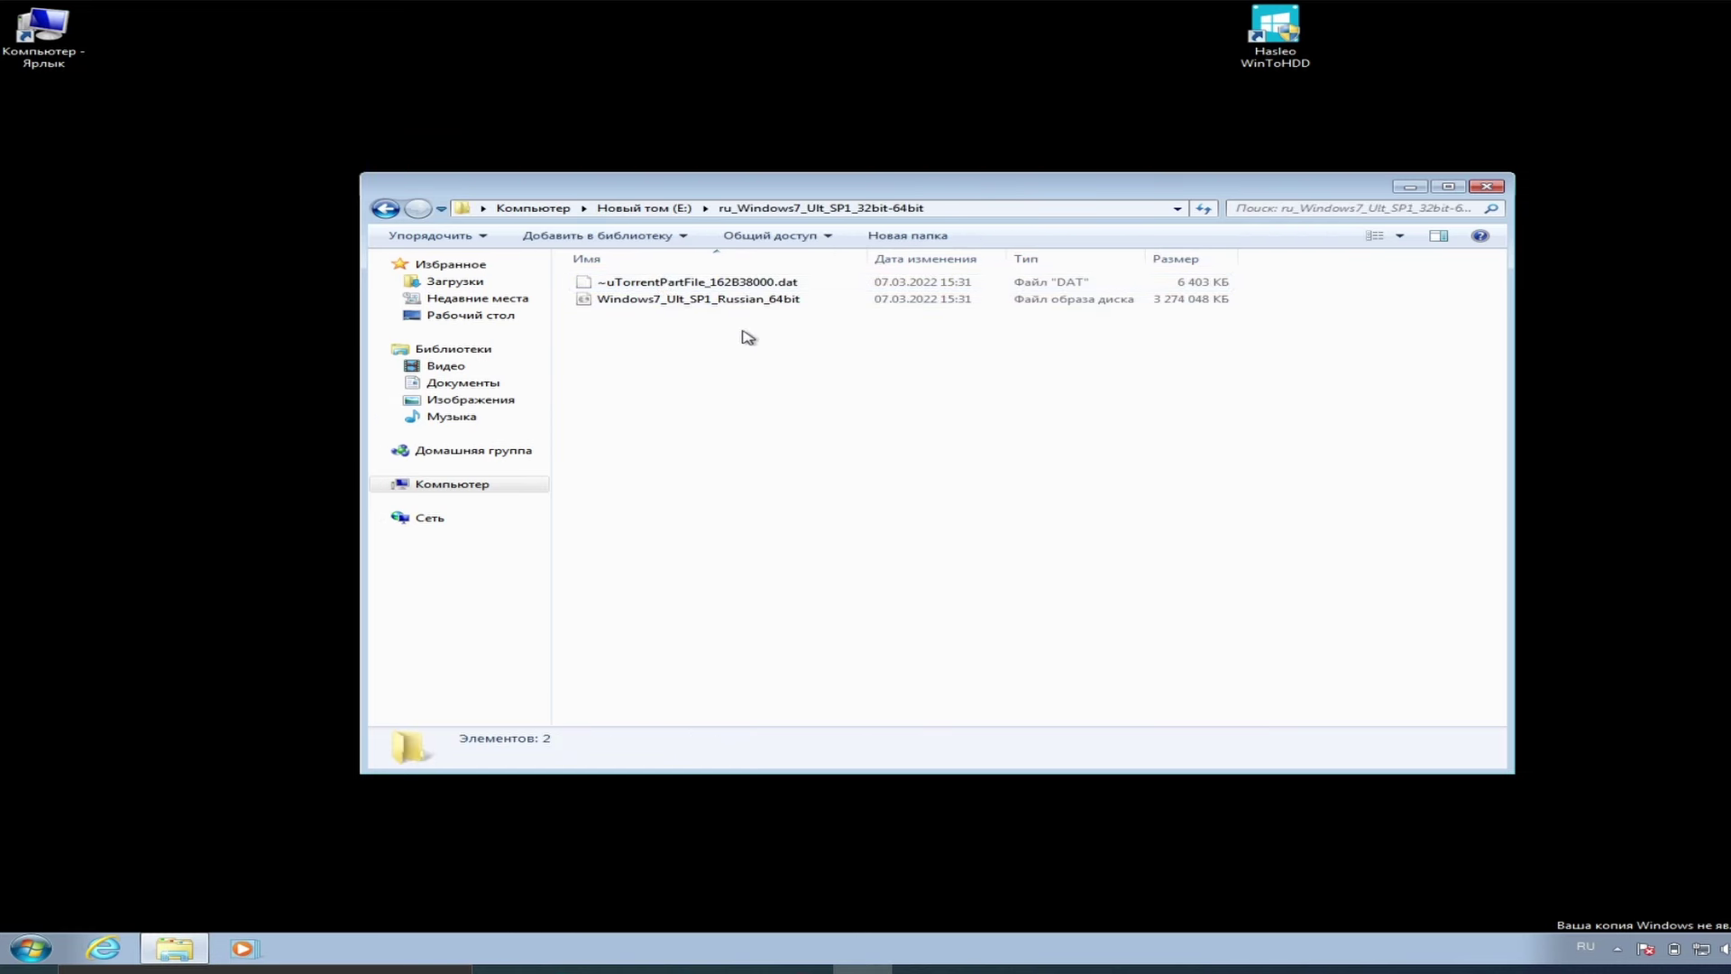
pyautogui.click(1485, 188)
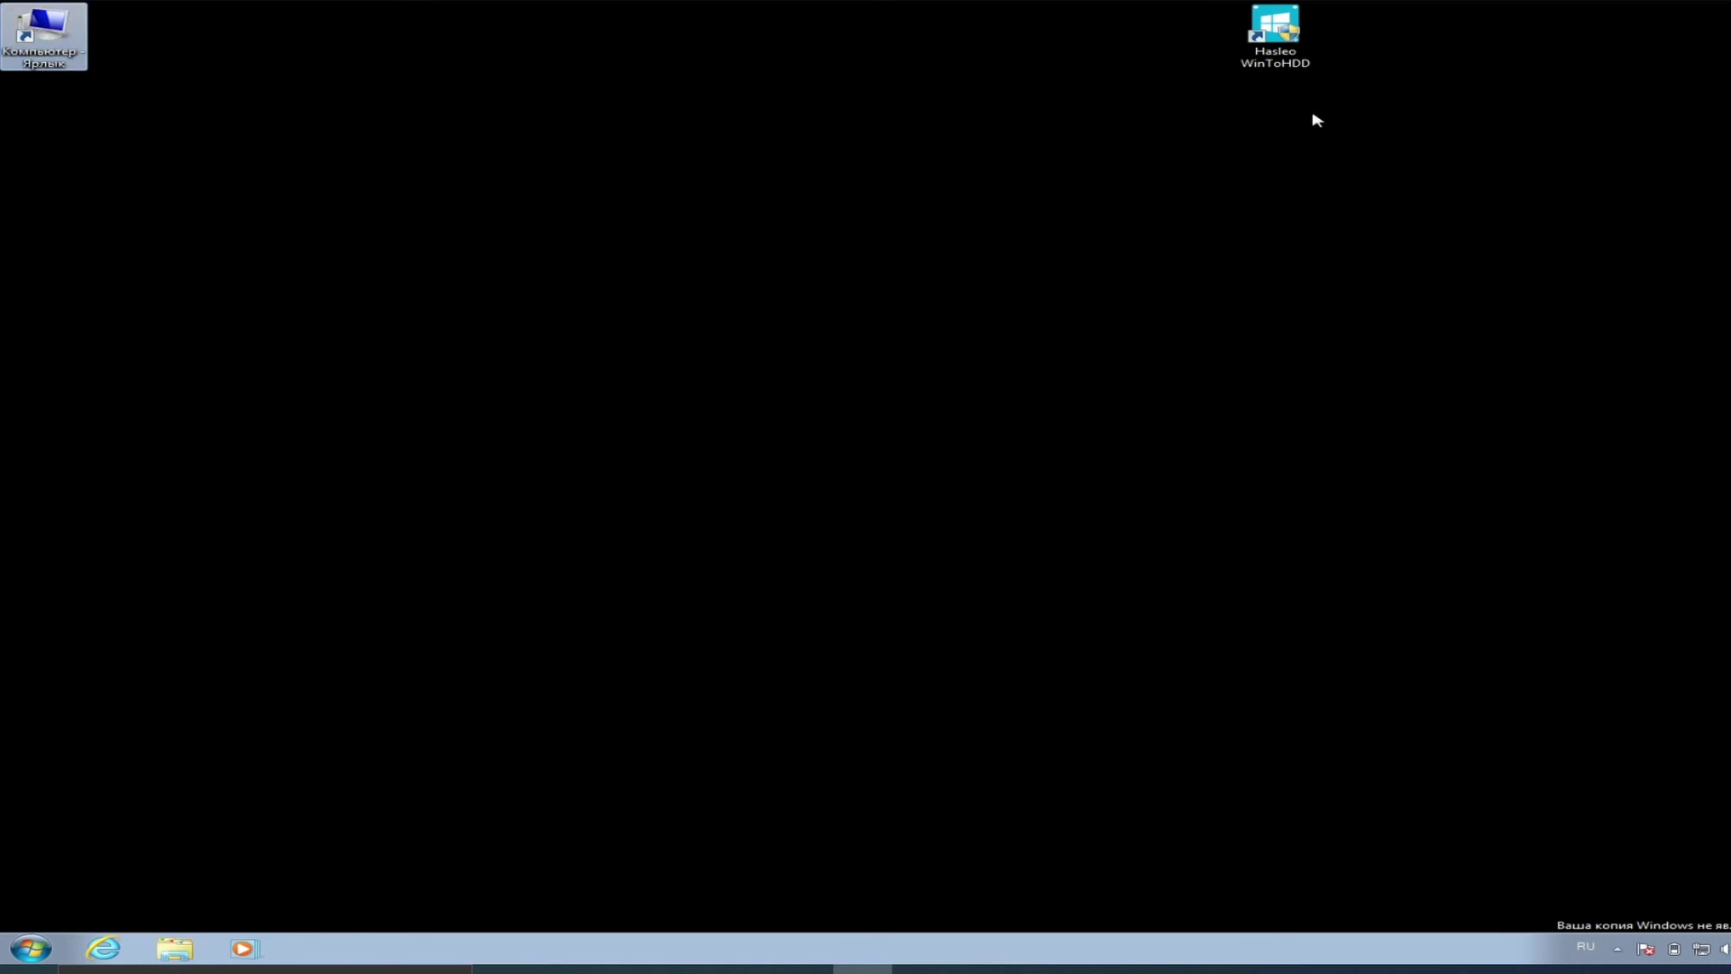
# Step: Launch Hasleo WinToHDD, allow it to make changes to the computer, and choose the system reinstallation mode
pyautogui.doubleClick(1290, 65)
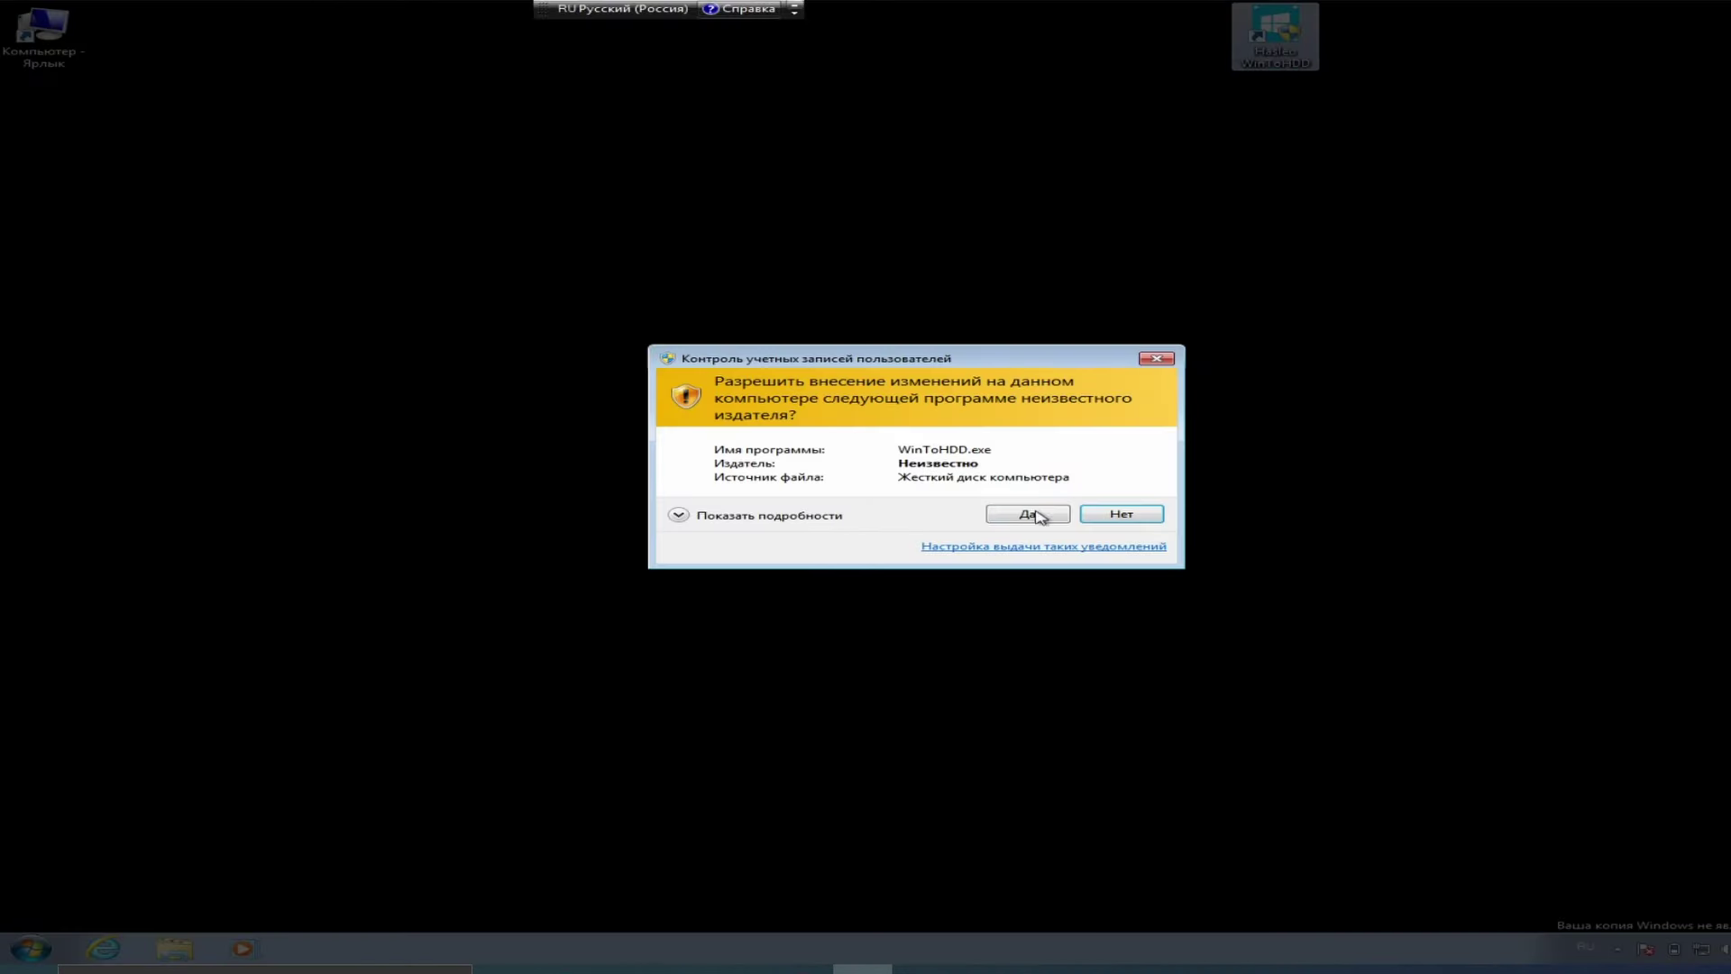
pyautogui.click(1037, 512)
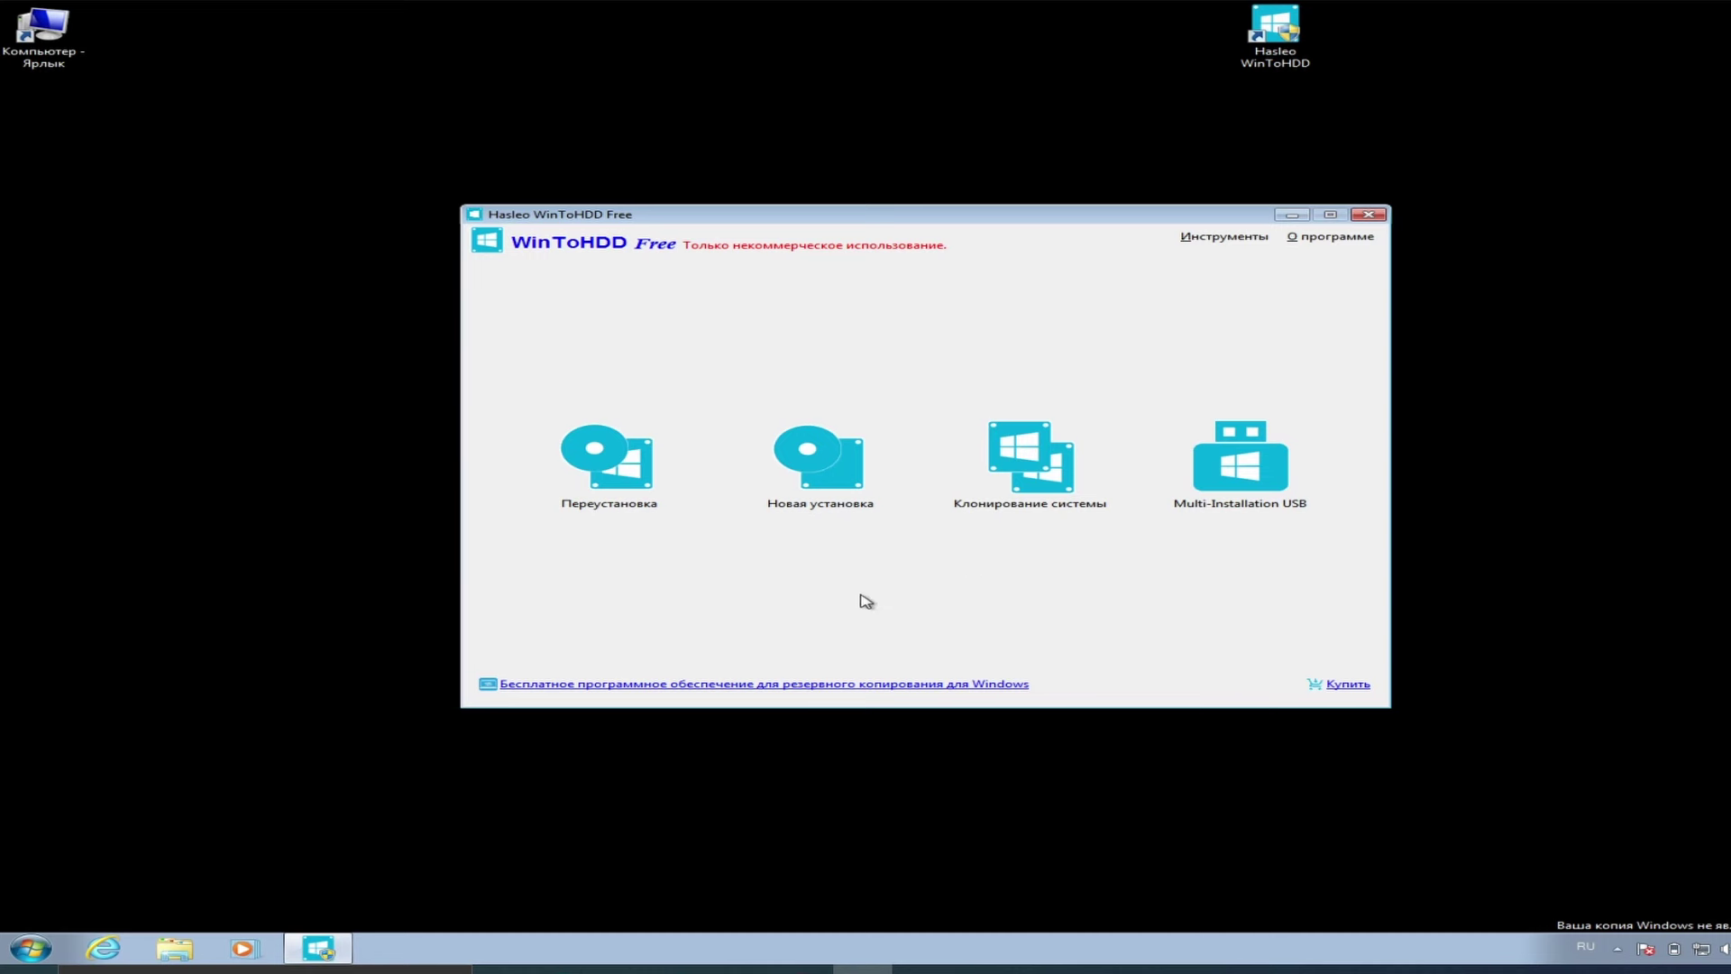
pyautogui.click(634, 494)
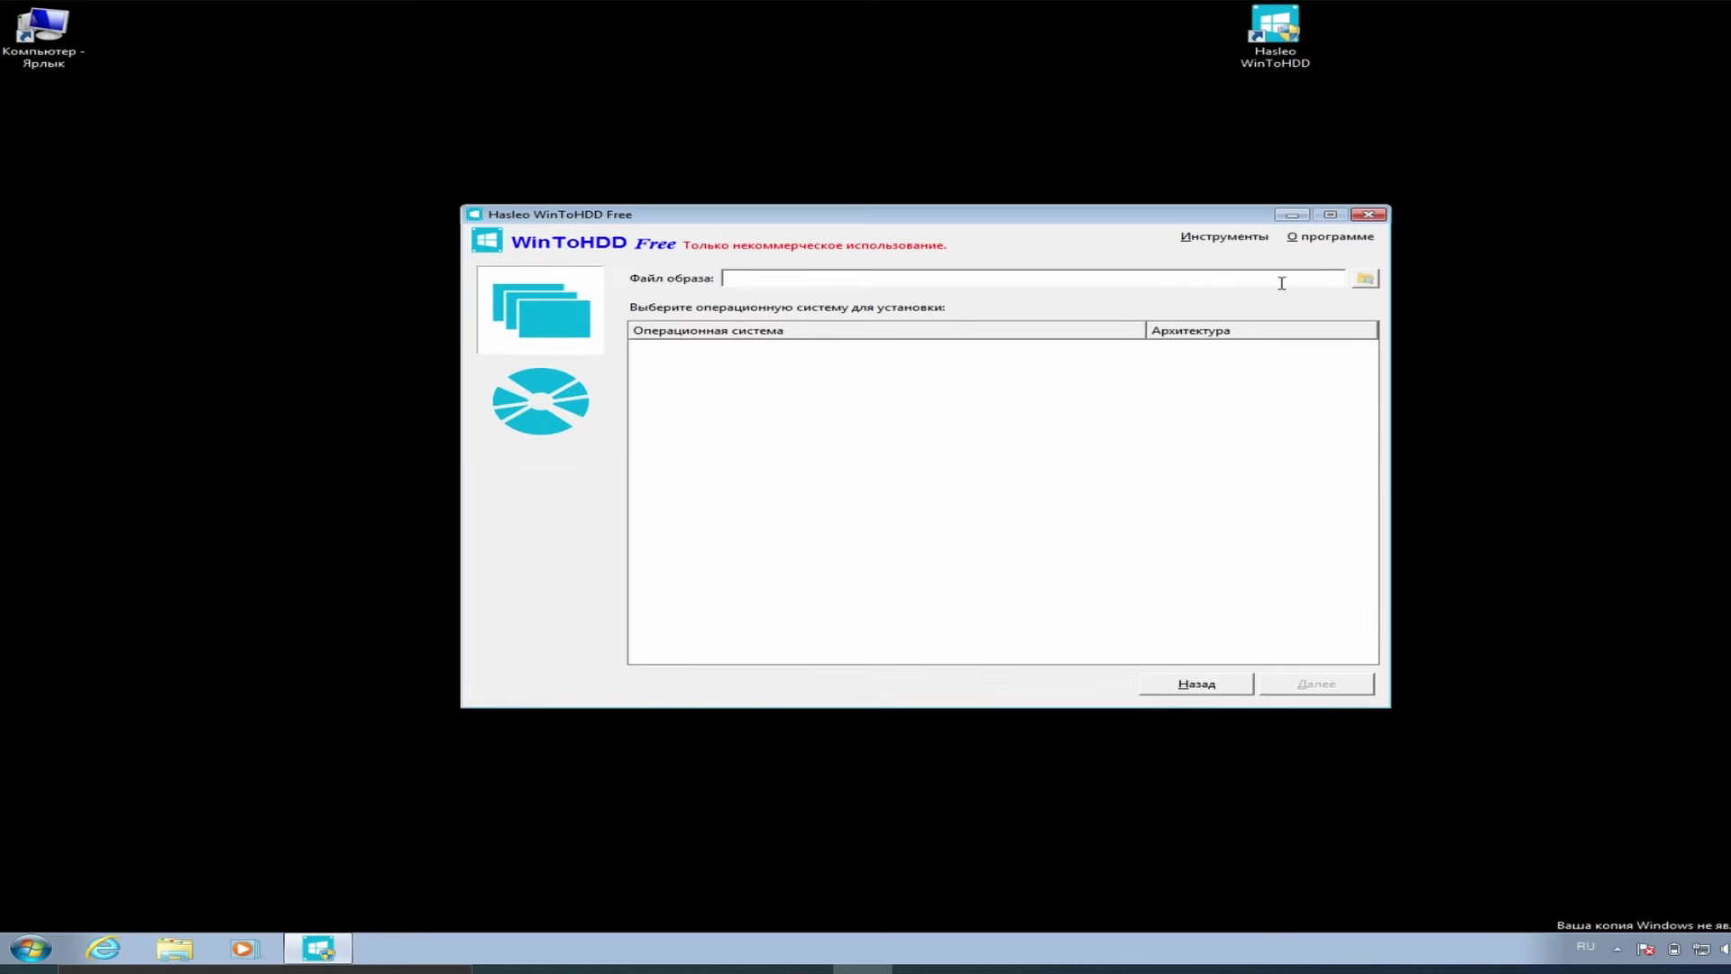
# Step: Load Windows7_Ult_SP1_Russian_64bit.iso from the ru_Windows7_Ult_SP1_32bit-64bit folder on drive E: and choose the Windows 7 Профессиональная edition for installation
pyautogui.click(1366, 283)
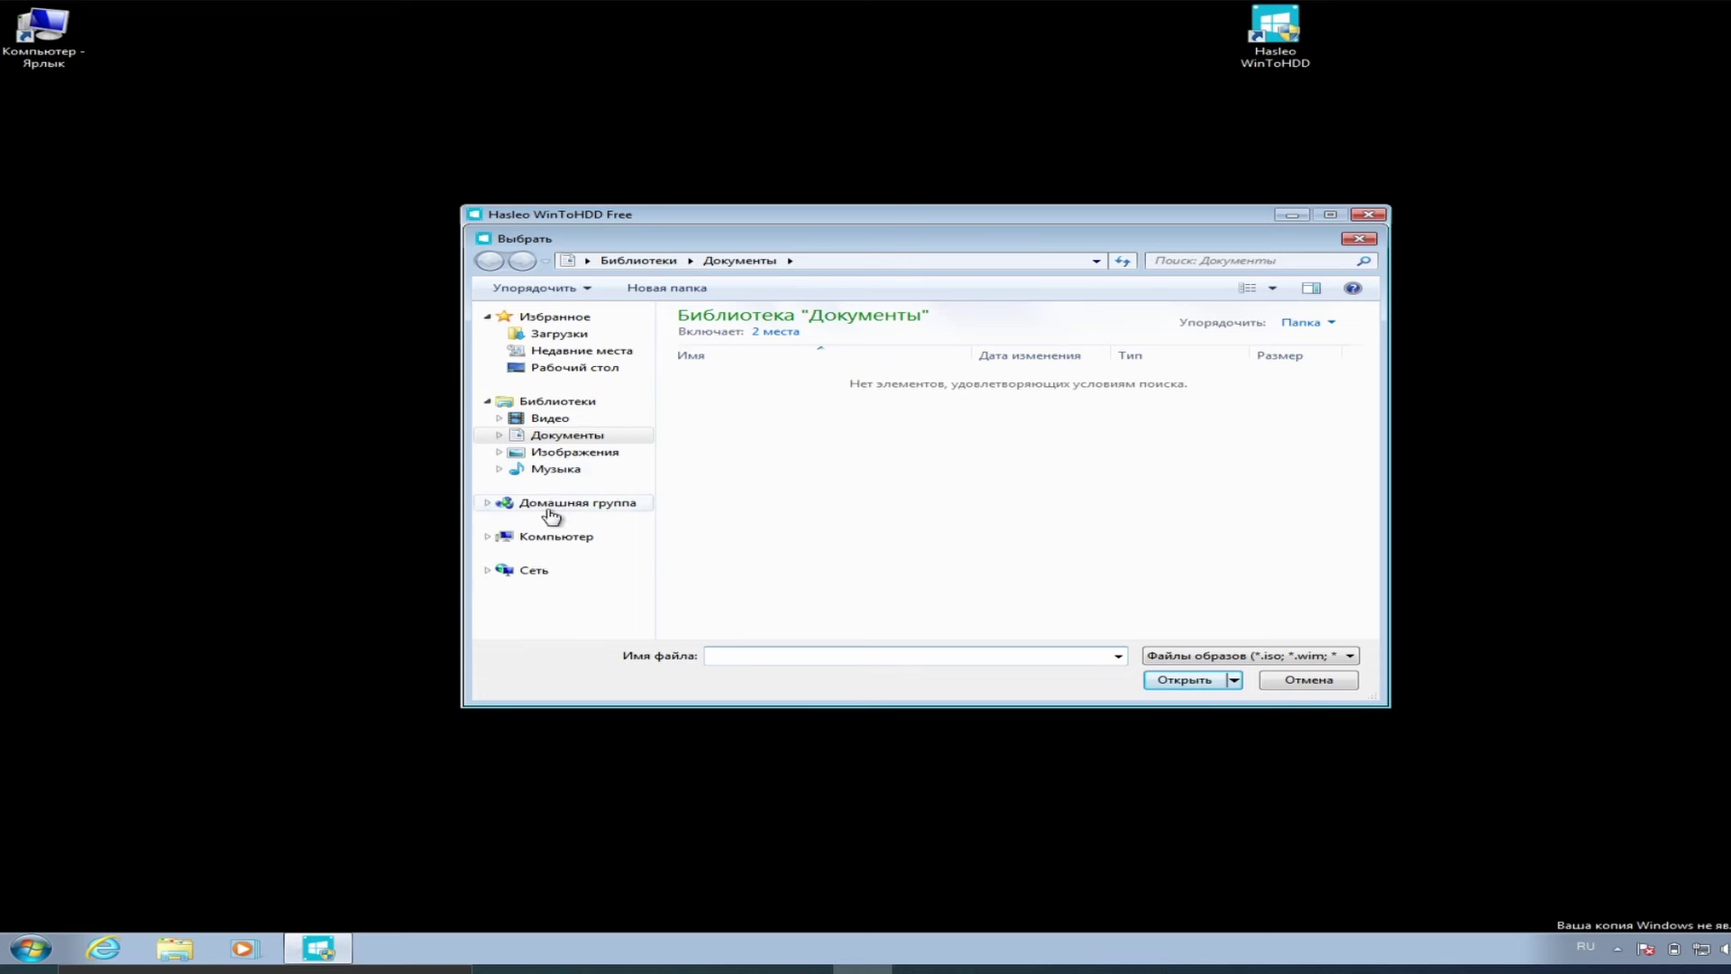
pyautogui.click(547, 537)
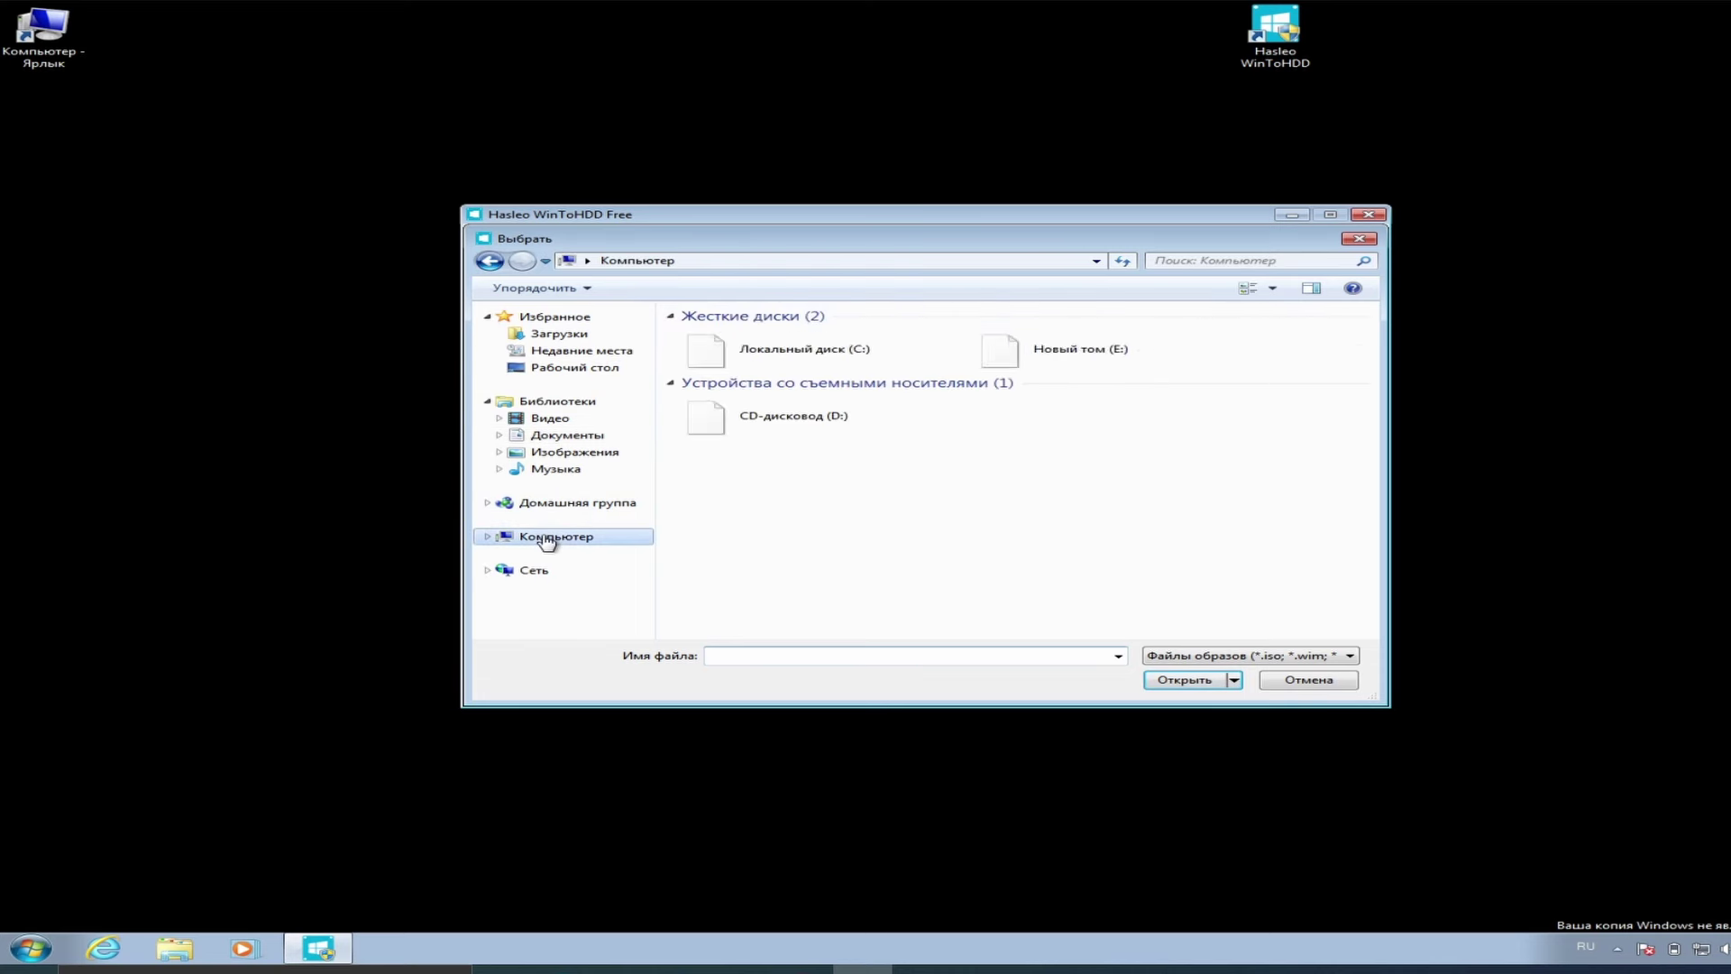
pyautogui.doubleClick(1077, 356)
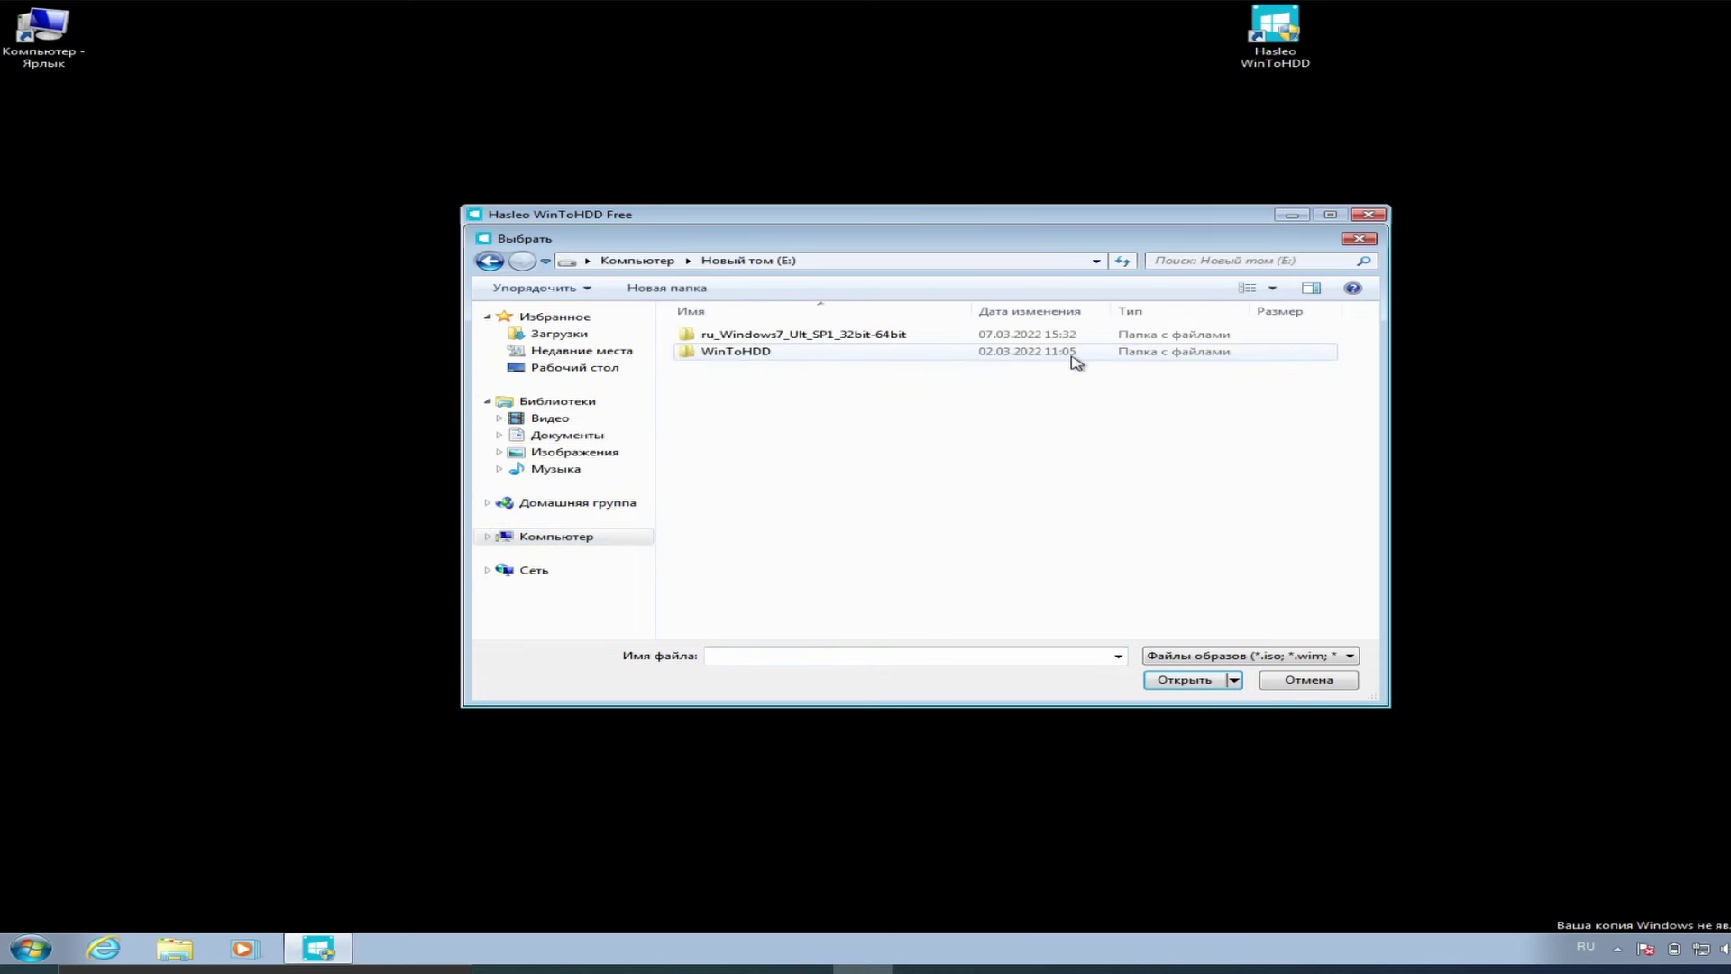
pyautogui.doubleClick(775, 337)
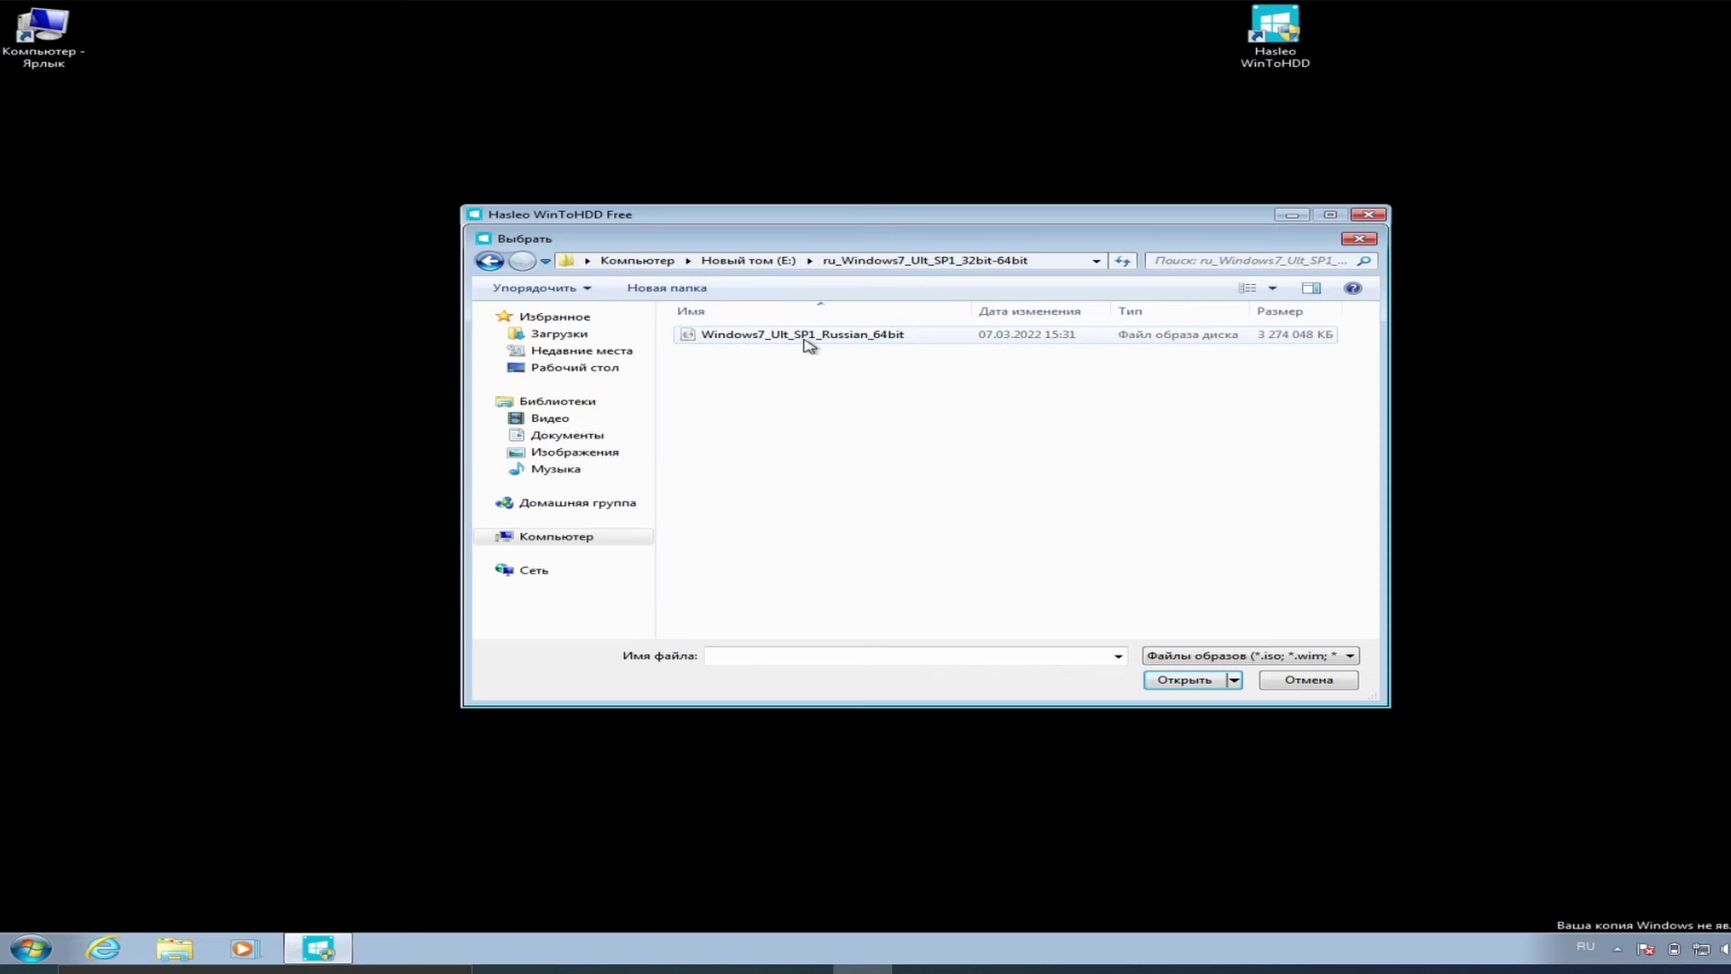
pyautogui.doubleClick(807, 343)
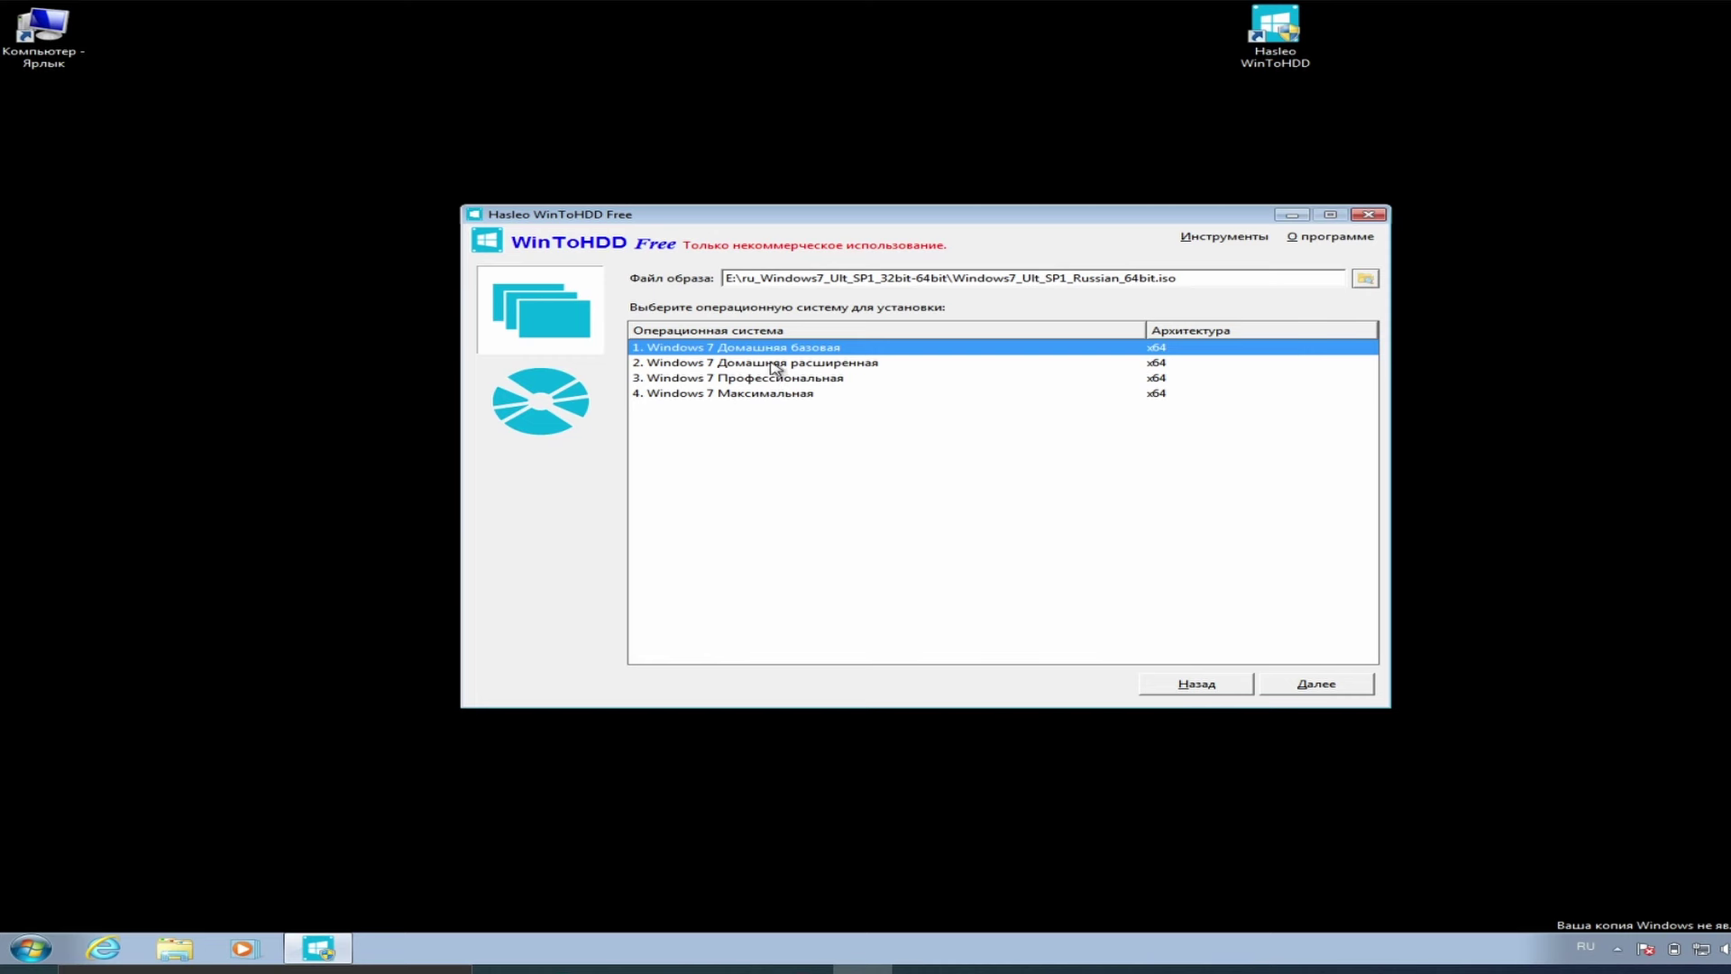
pyautogui.click(756, 379)
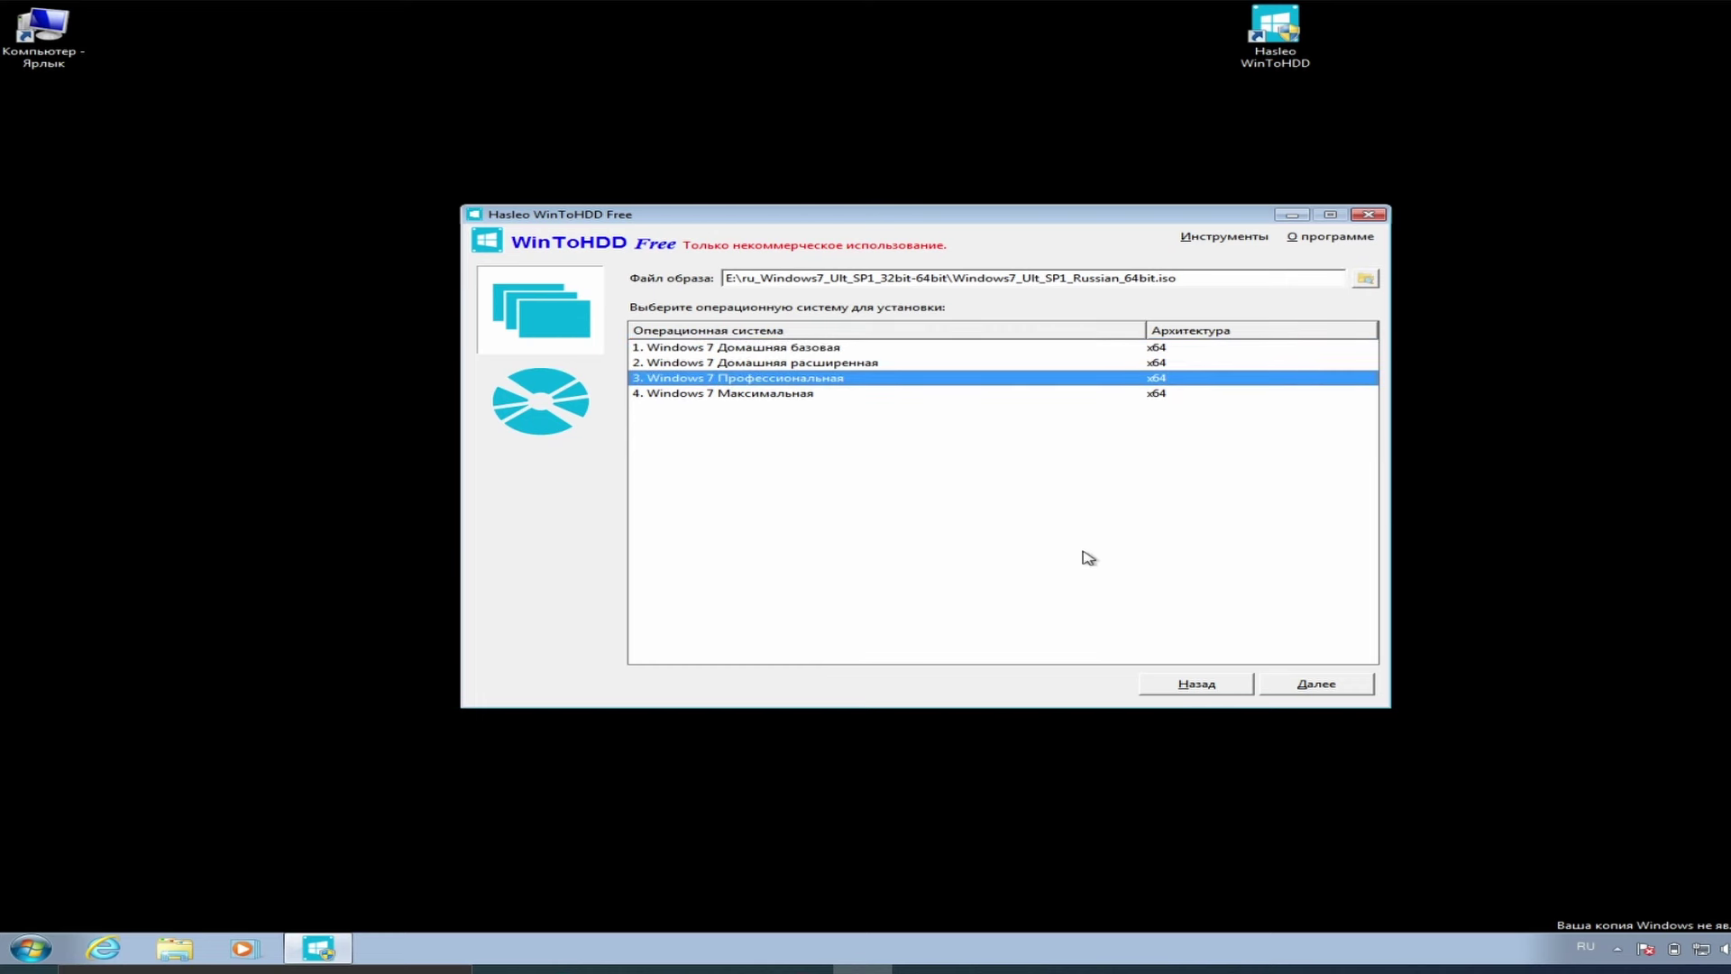
pyautogui.click(1303, 687)
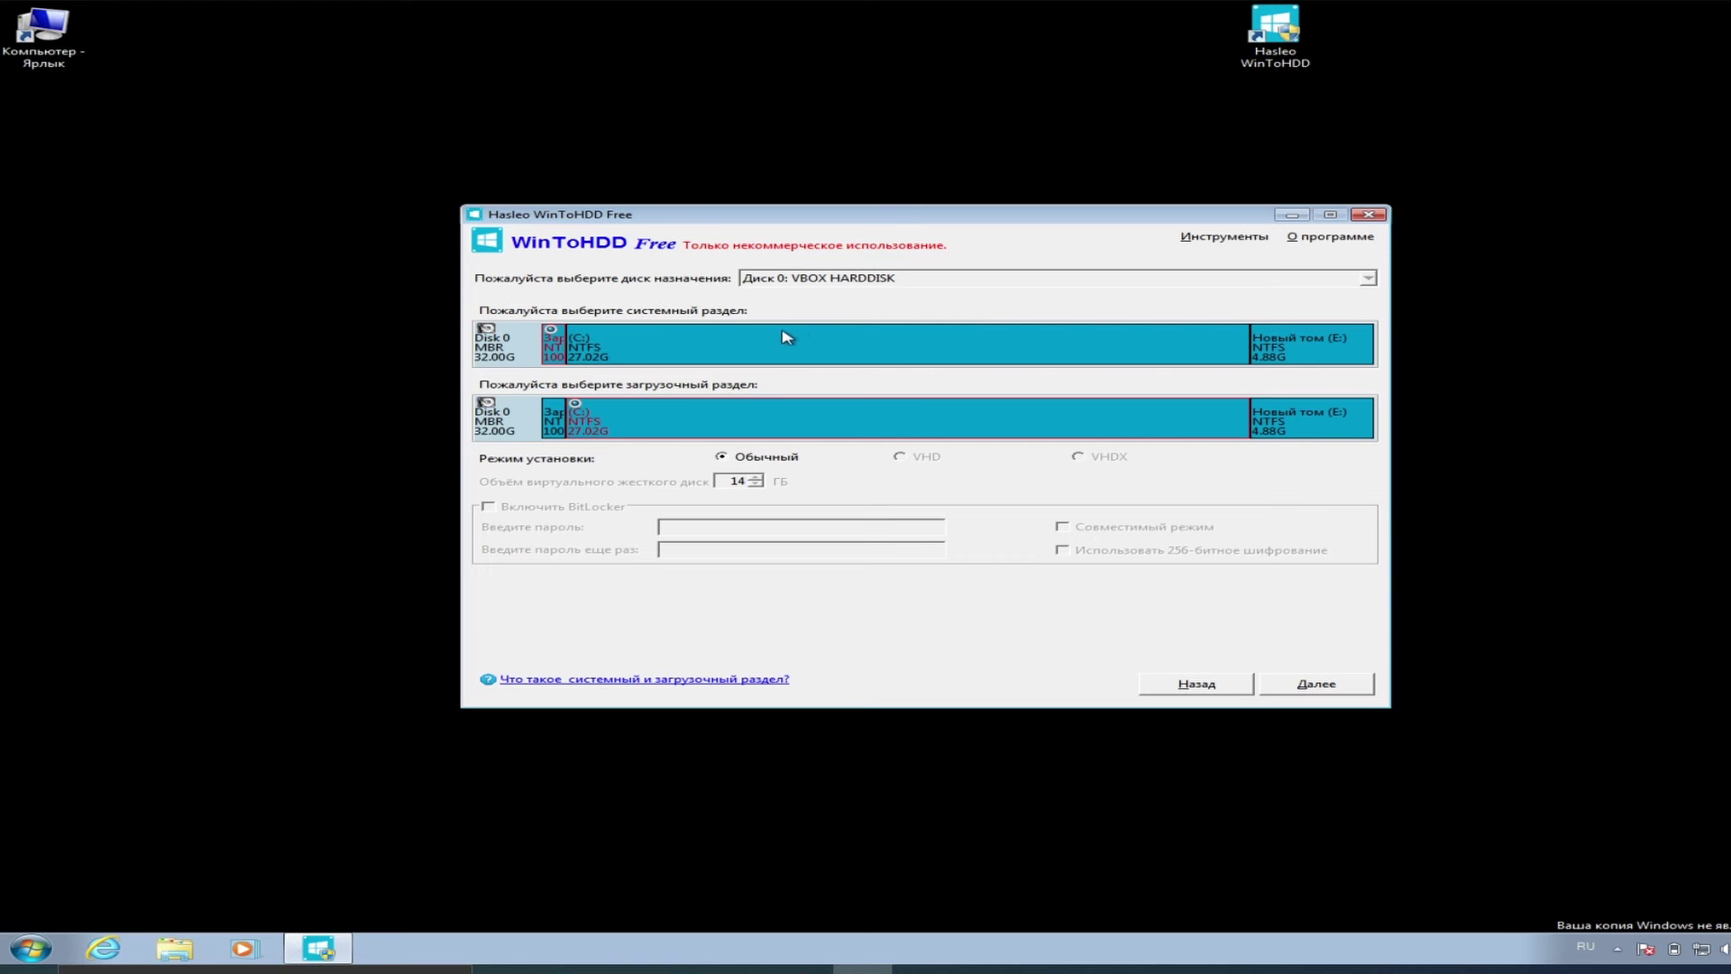
# Step: Accept the preselected partitions and normal installation mode, and confirm creating the WinPE image, erasing the selected partitions and rebooting
pyautogui.click(1305, 682)
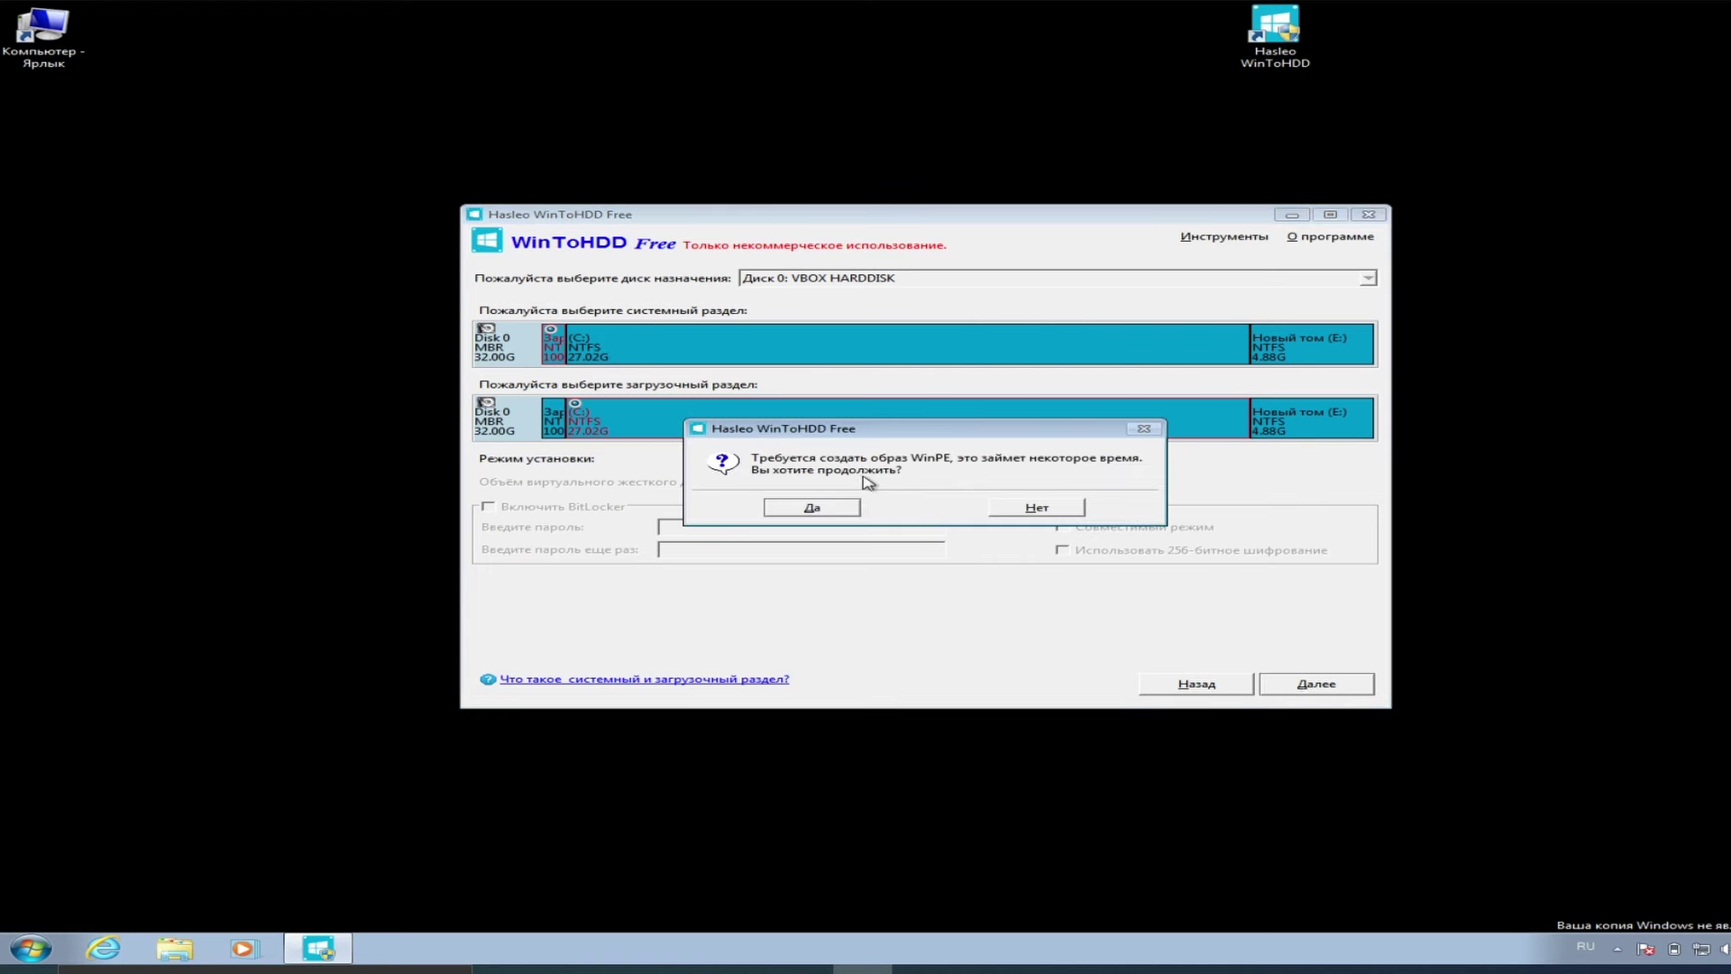
pyautogui.click(804, 512)
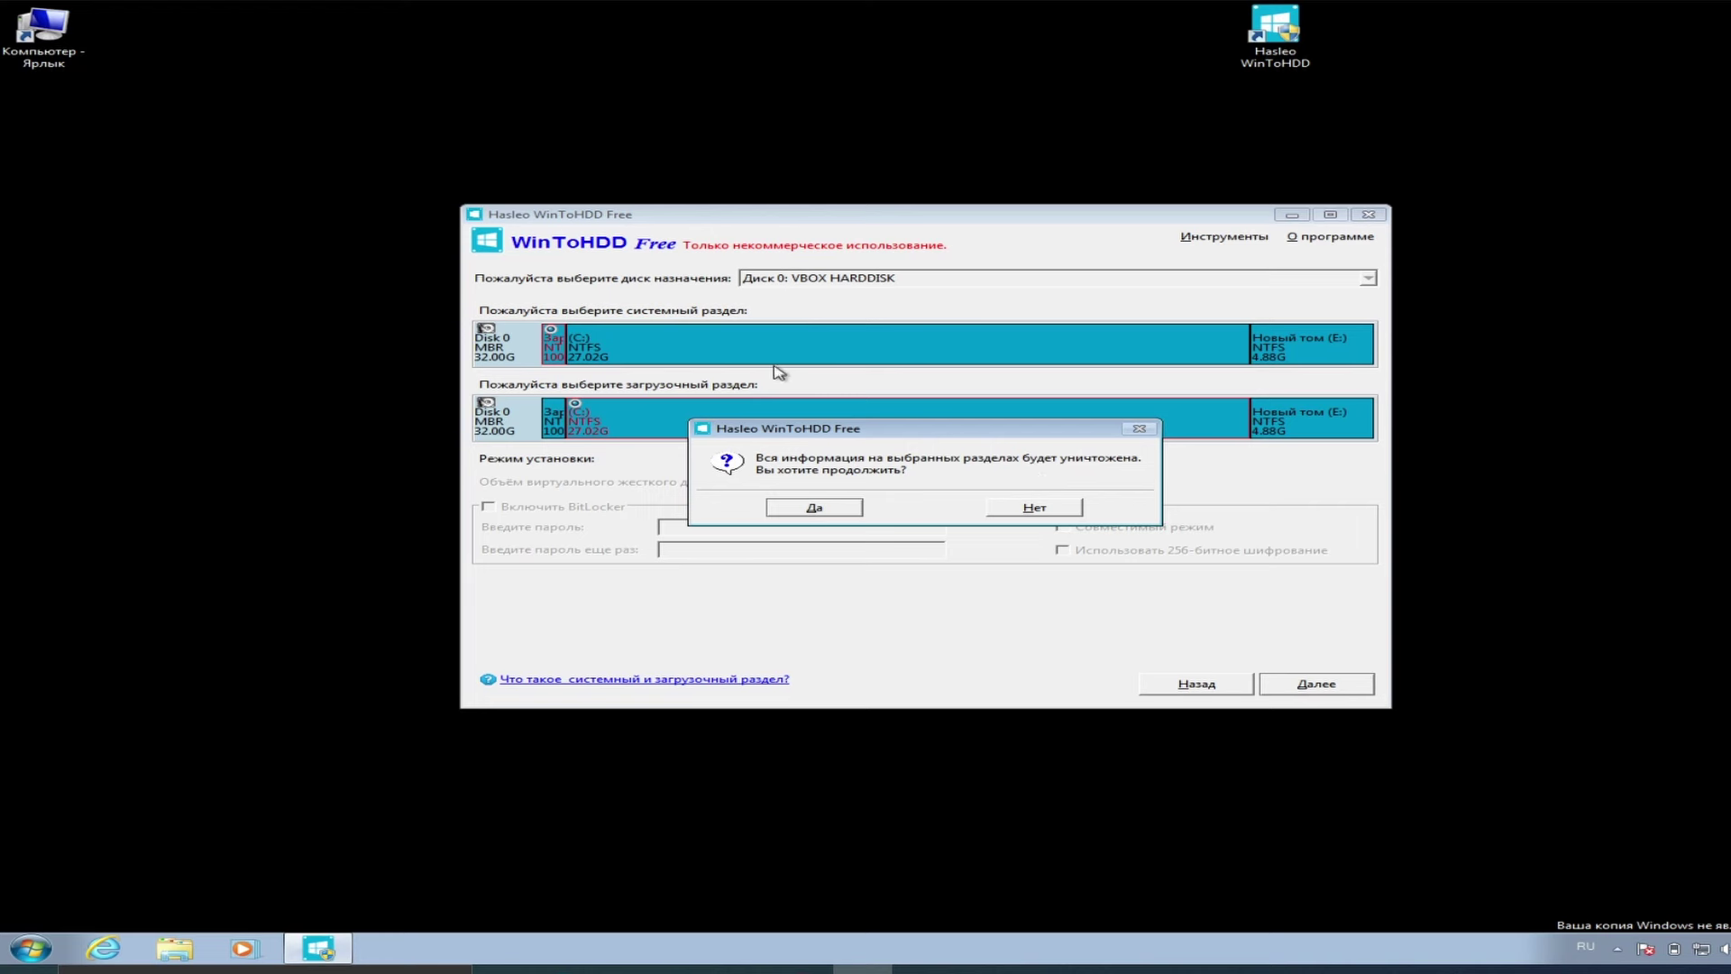
pyautogui.click(812, 510)
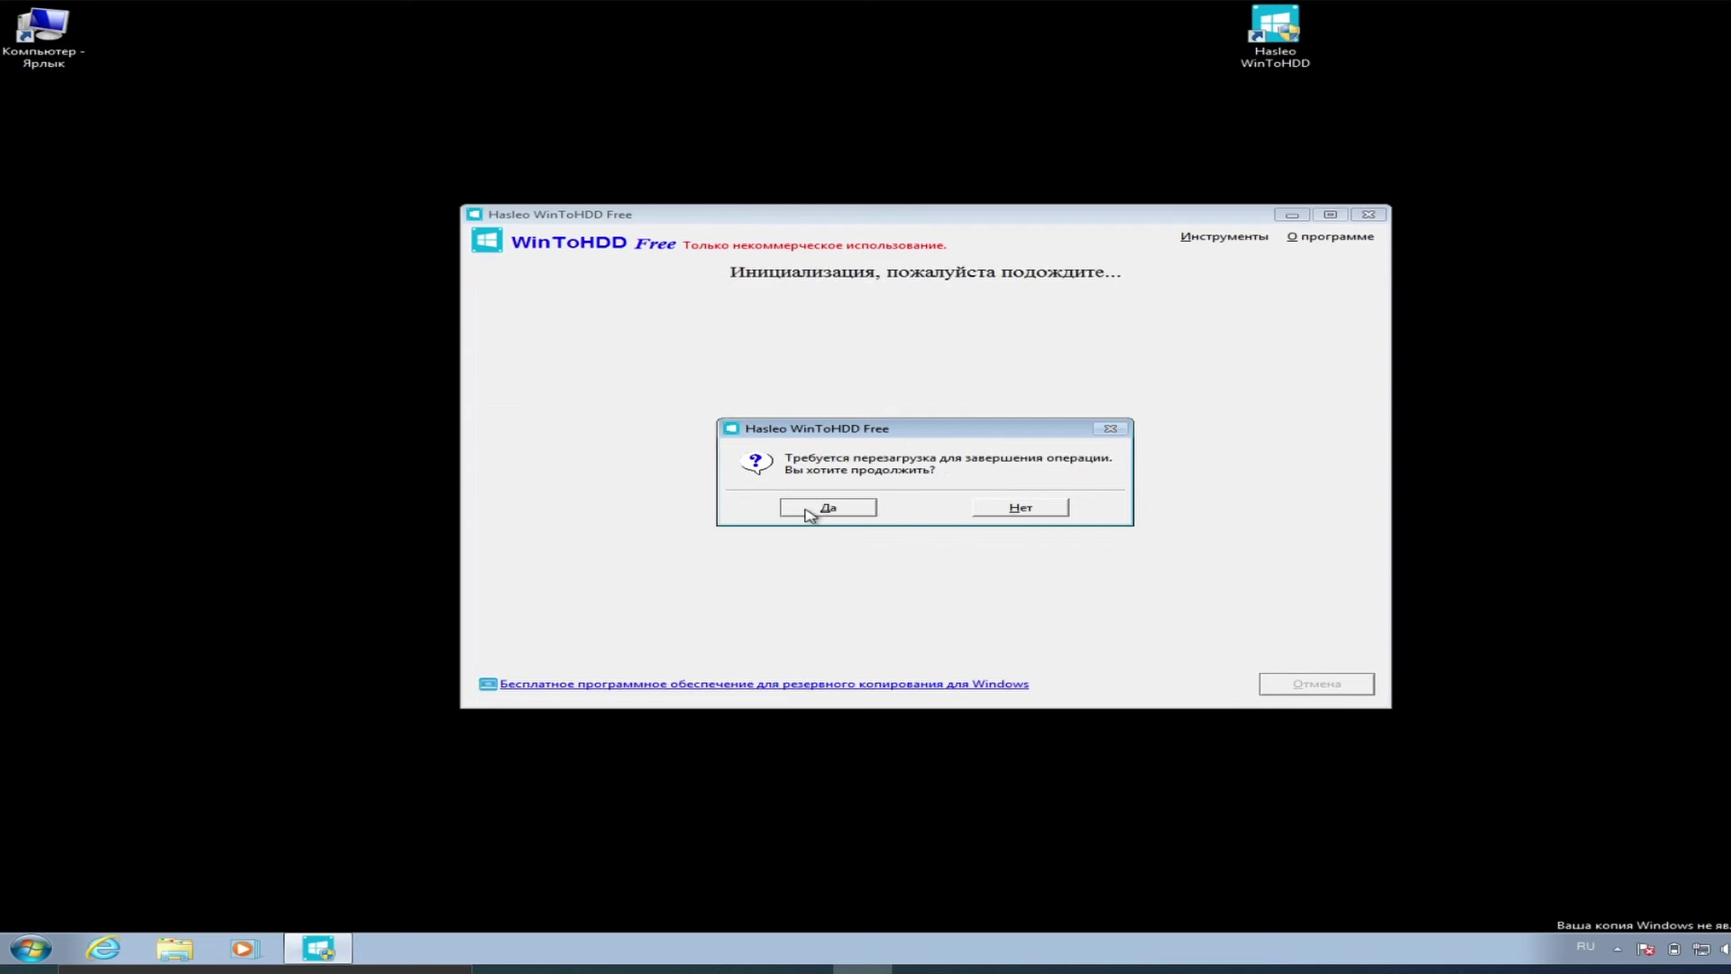
pyautogui.click(827, 511)
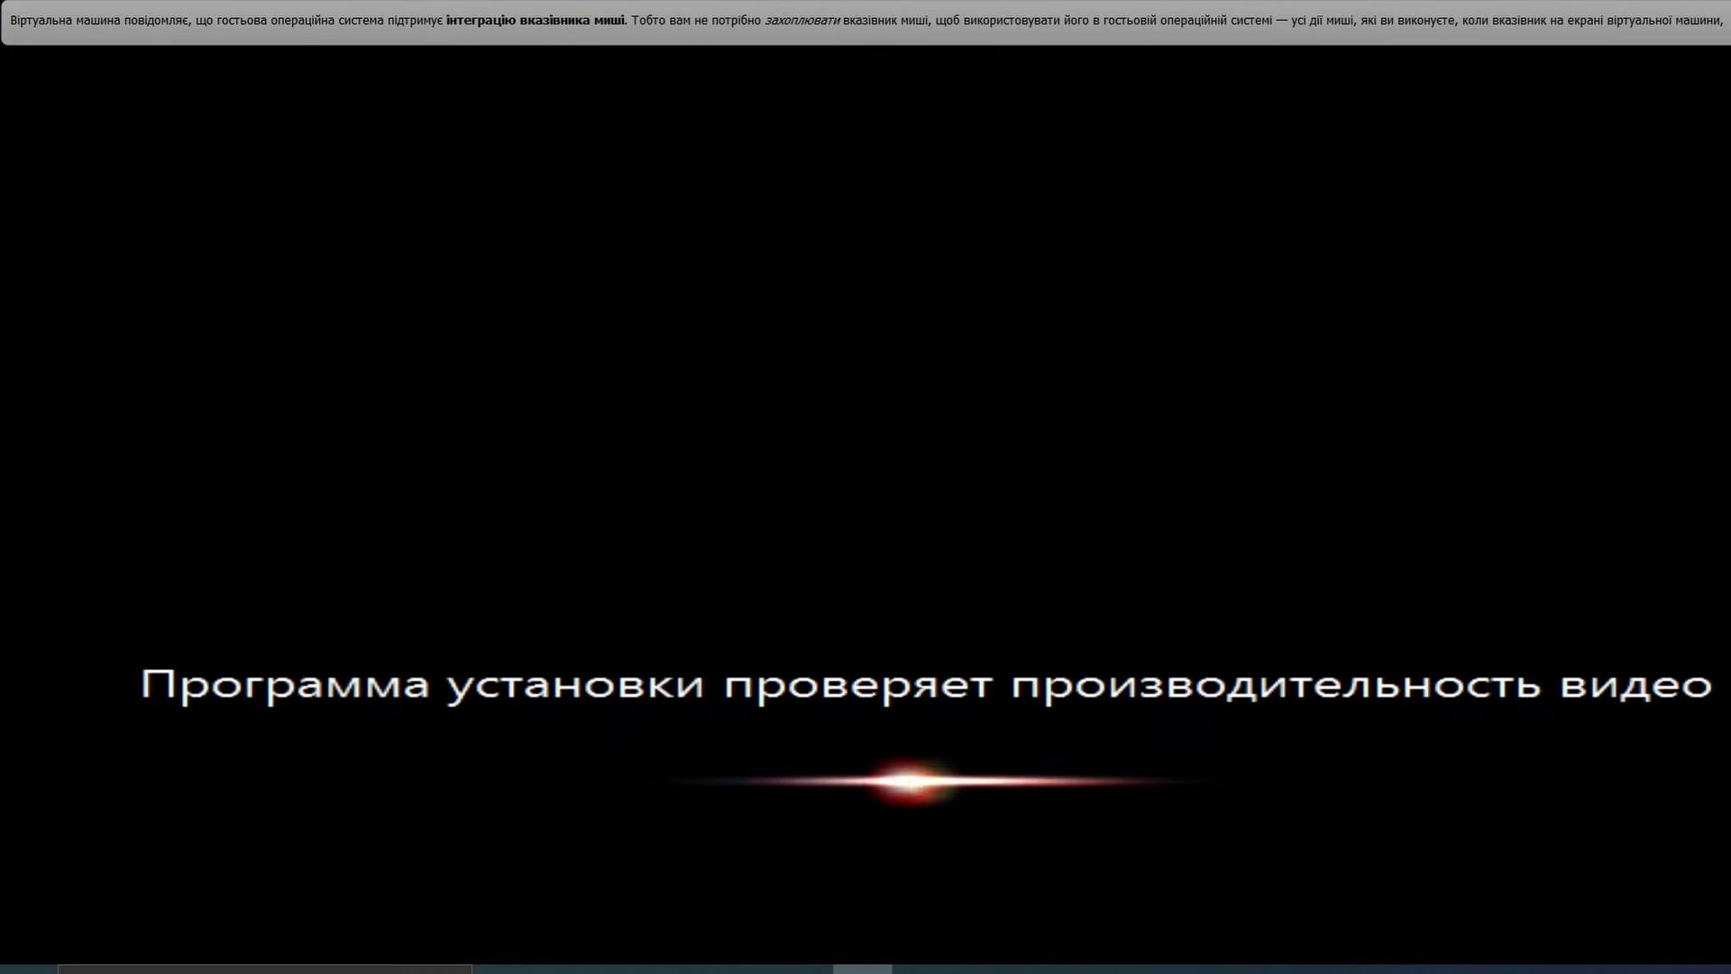
# Step: Continue the Windows setup and set the computer's network location to the home network
pyautogui.click(1484, 843)
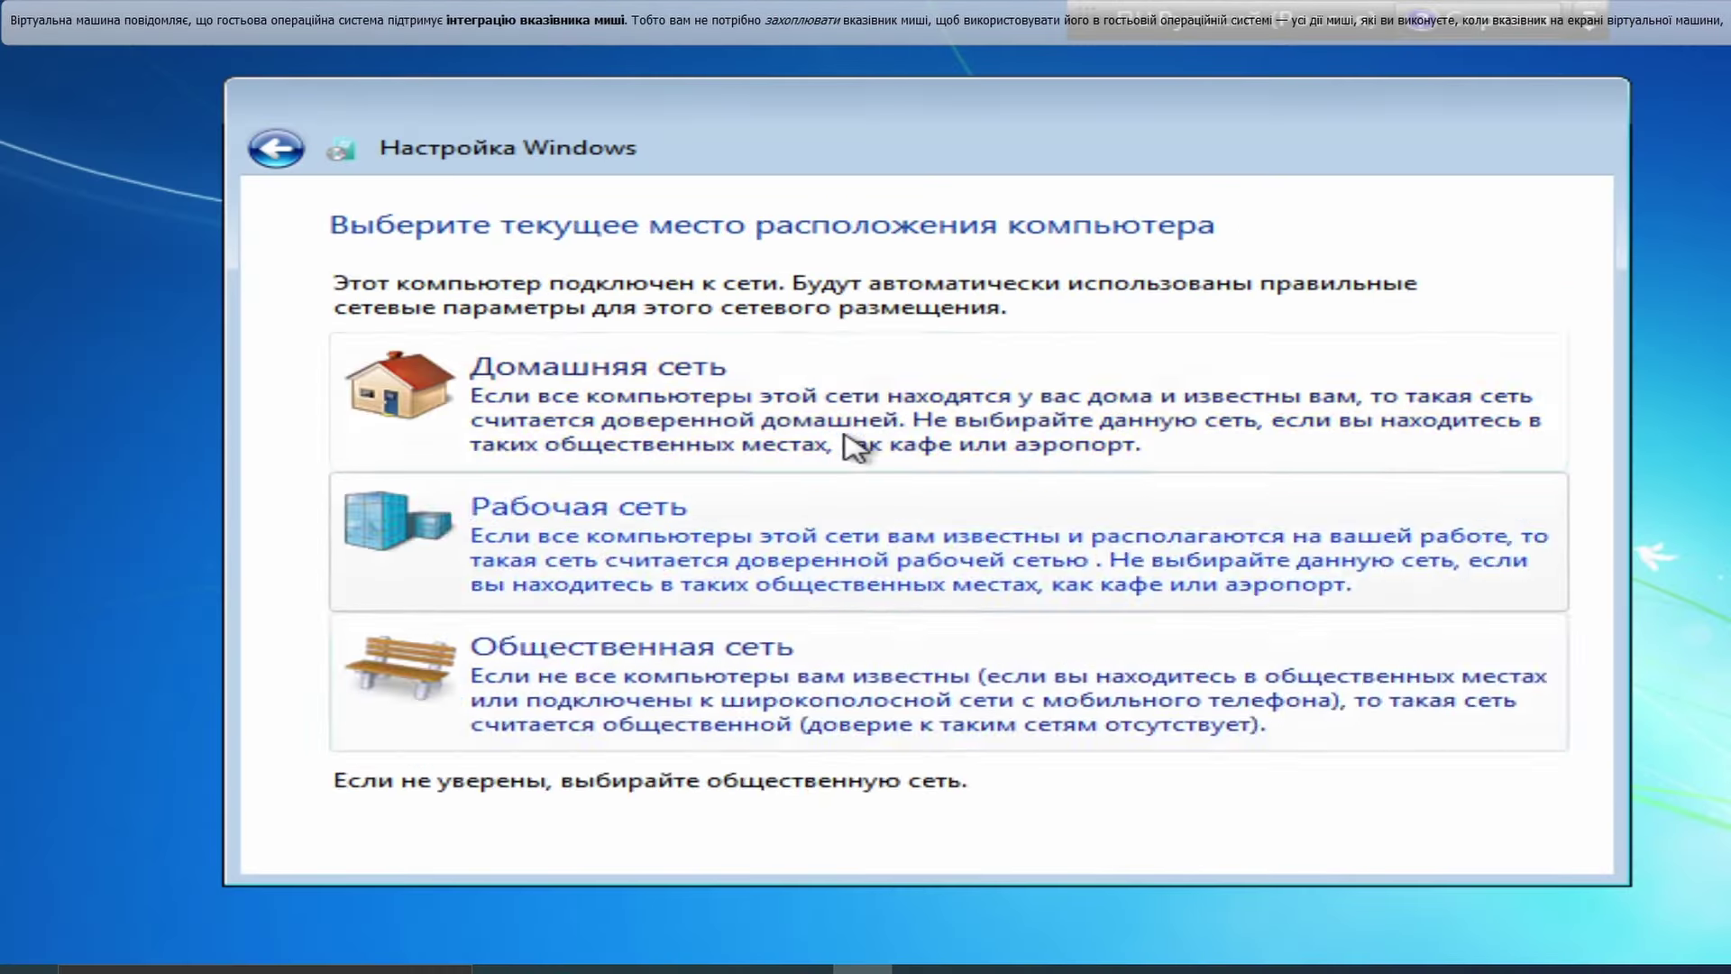
pyautogui.click(857, 436)
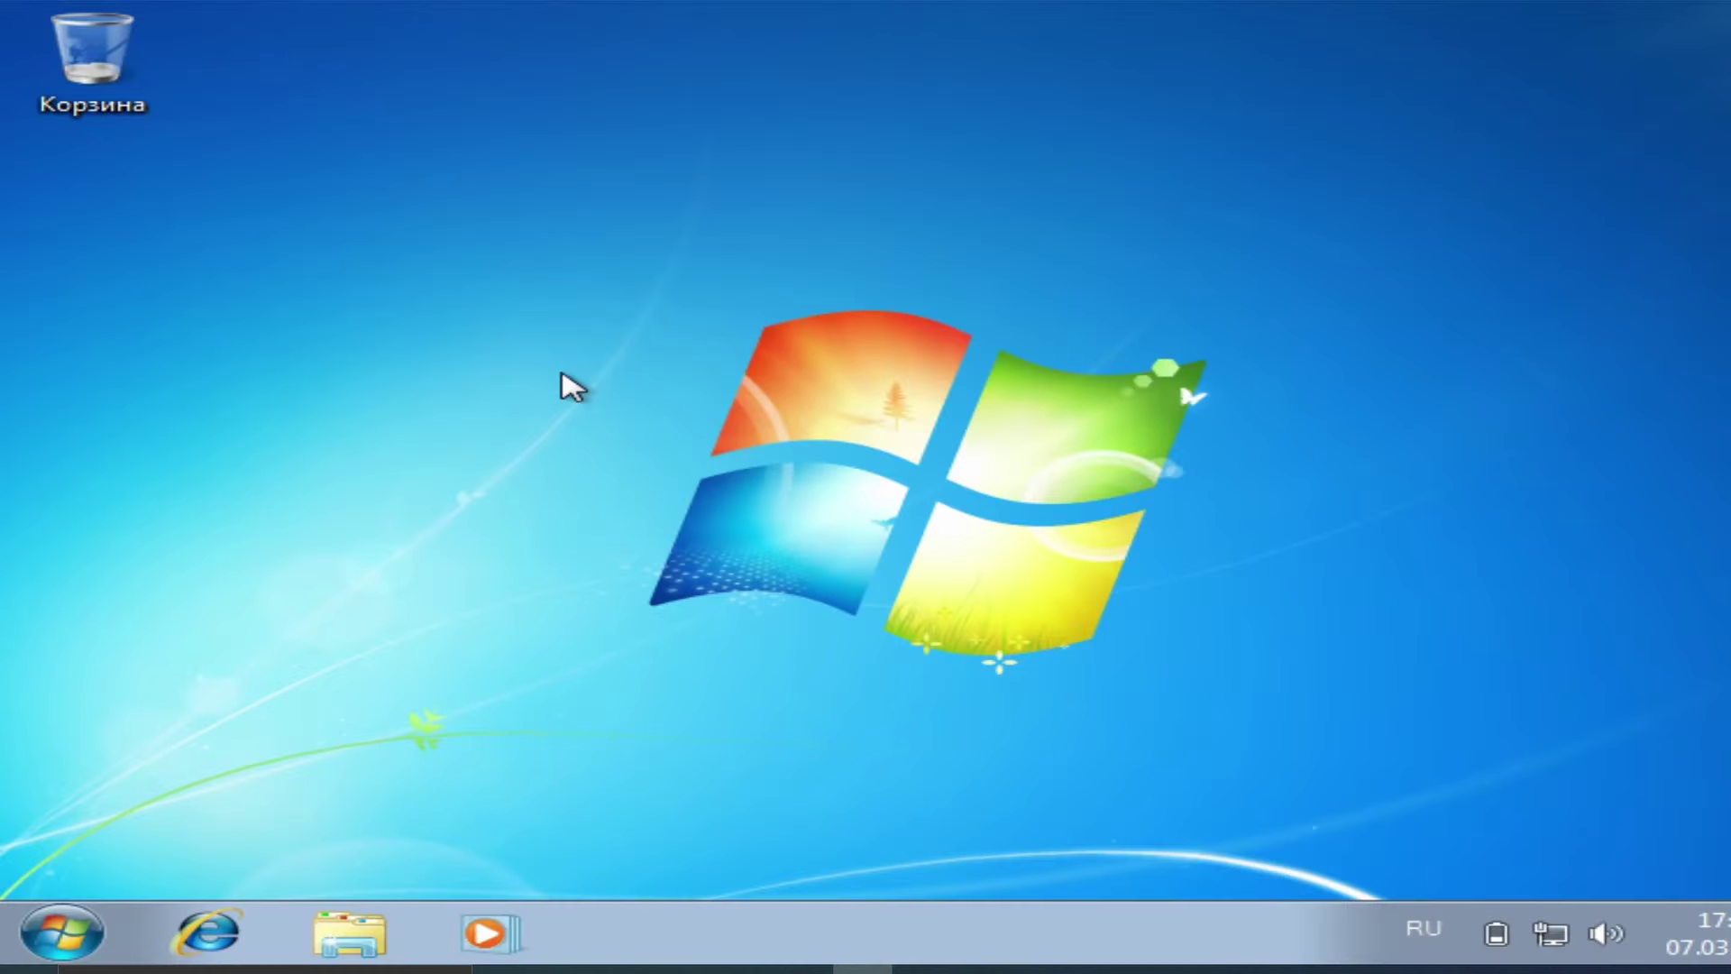
# Step: Open the Control Panel of the reinstalled system
pyautogui.click(98, 925)
pyautogui.click(839, 583)
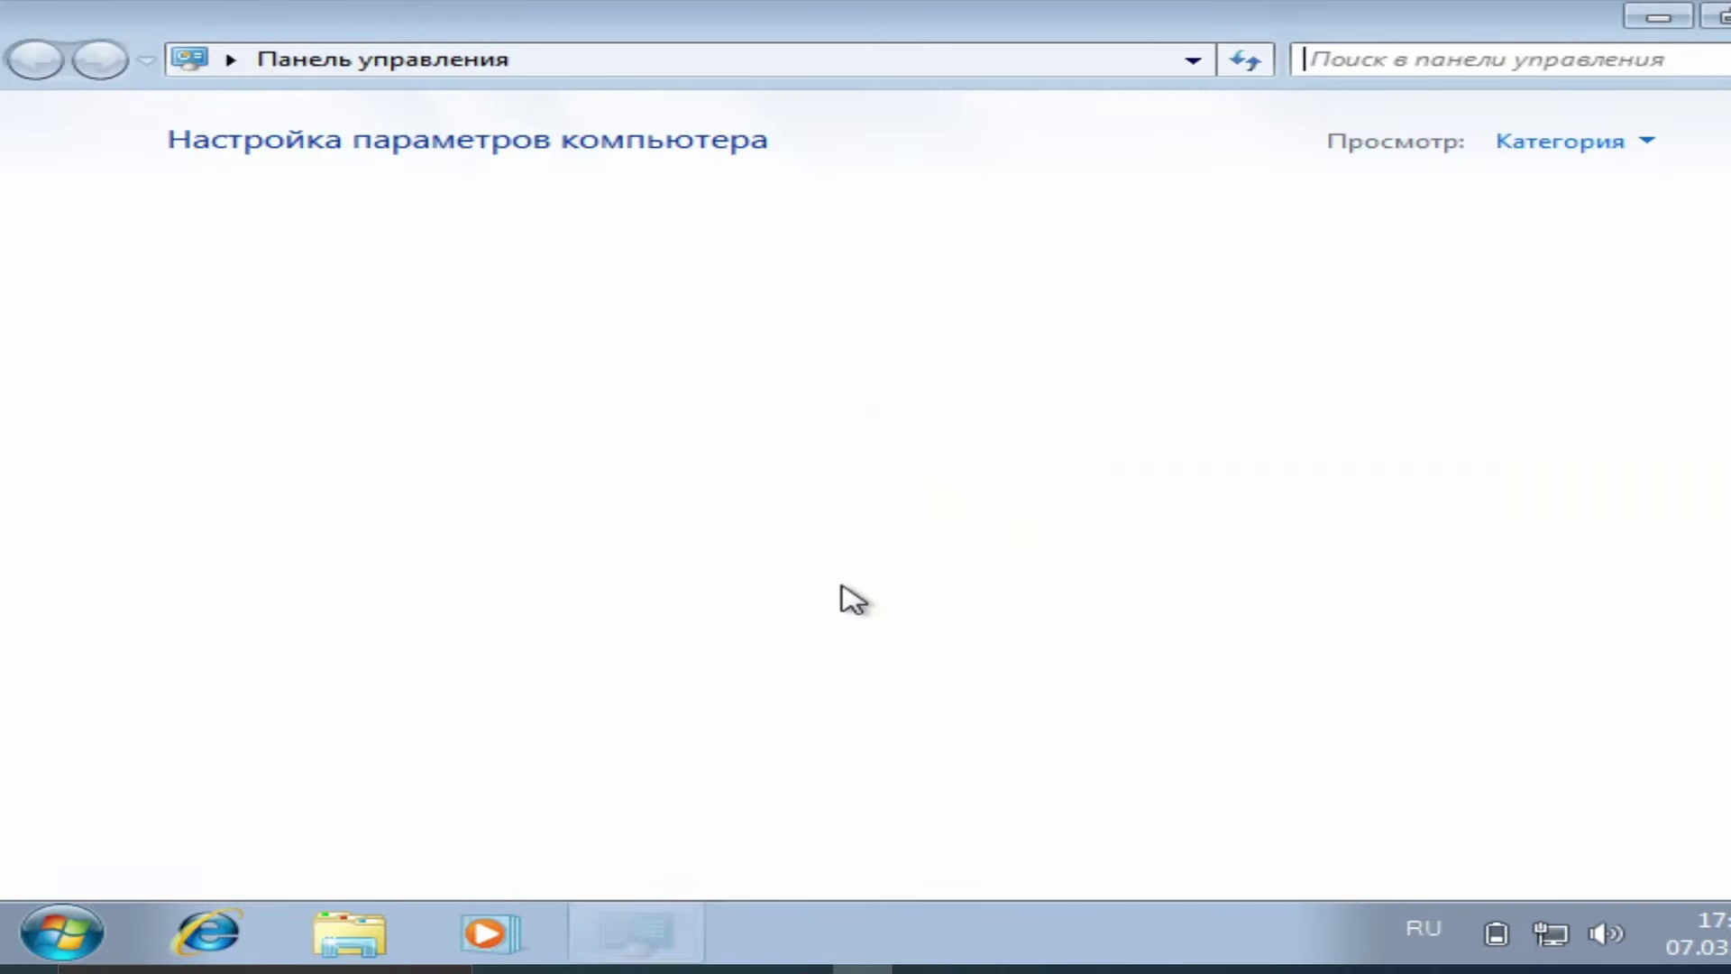
pyautogui.hotkey('alt', 'F4')
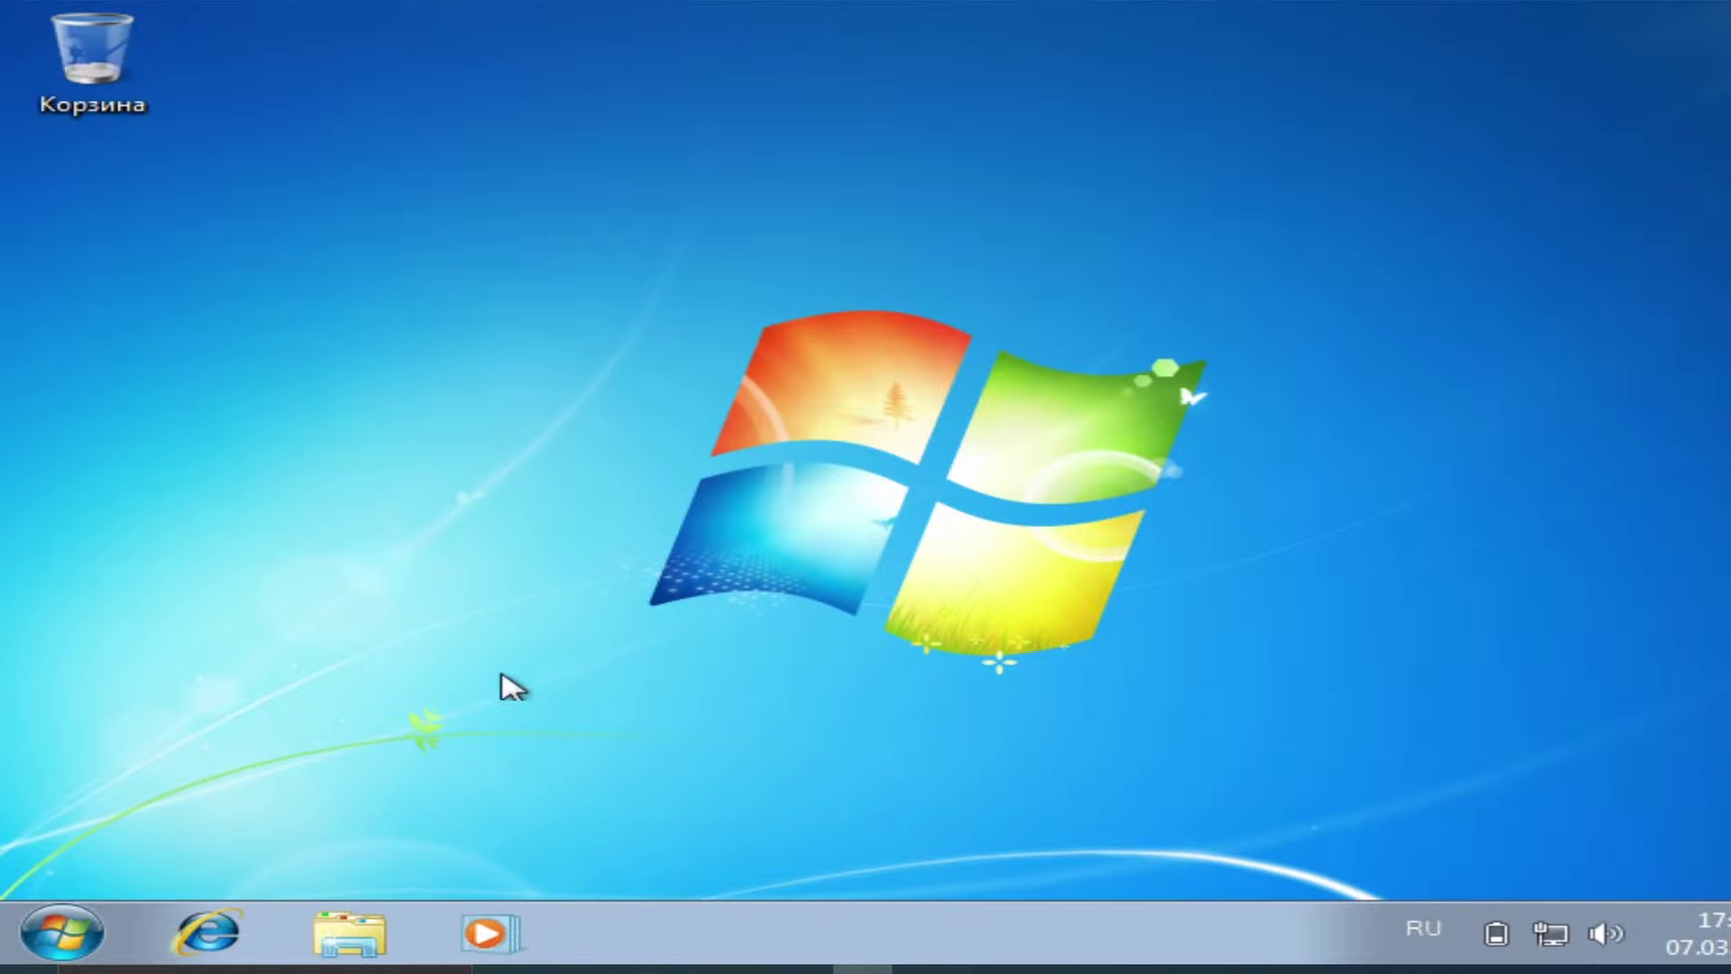
pyautogui.click(60, 927)
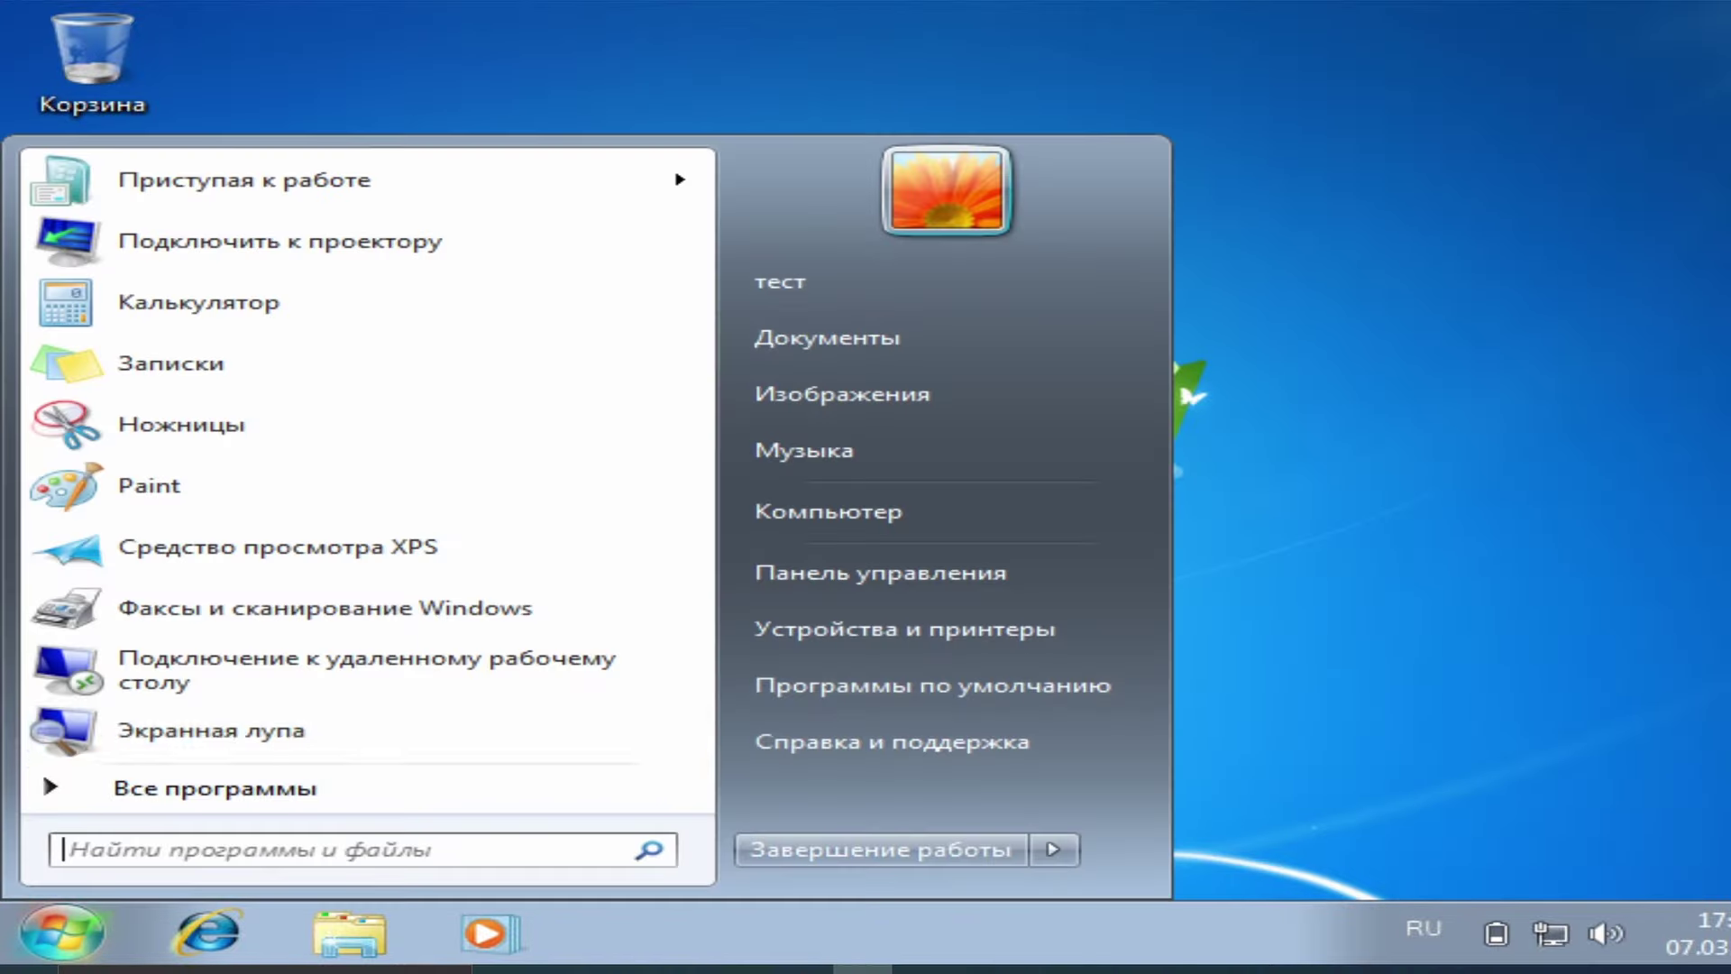
pyautogui.click(828, 595)
# Step: Check the ru_Windows7_Ult_SP1_32bit-64bit and WinToHDD folders on the Новый том (D:) drive, and close the open windows
pyautogui.click(60, 929)
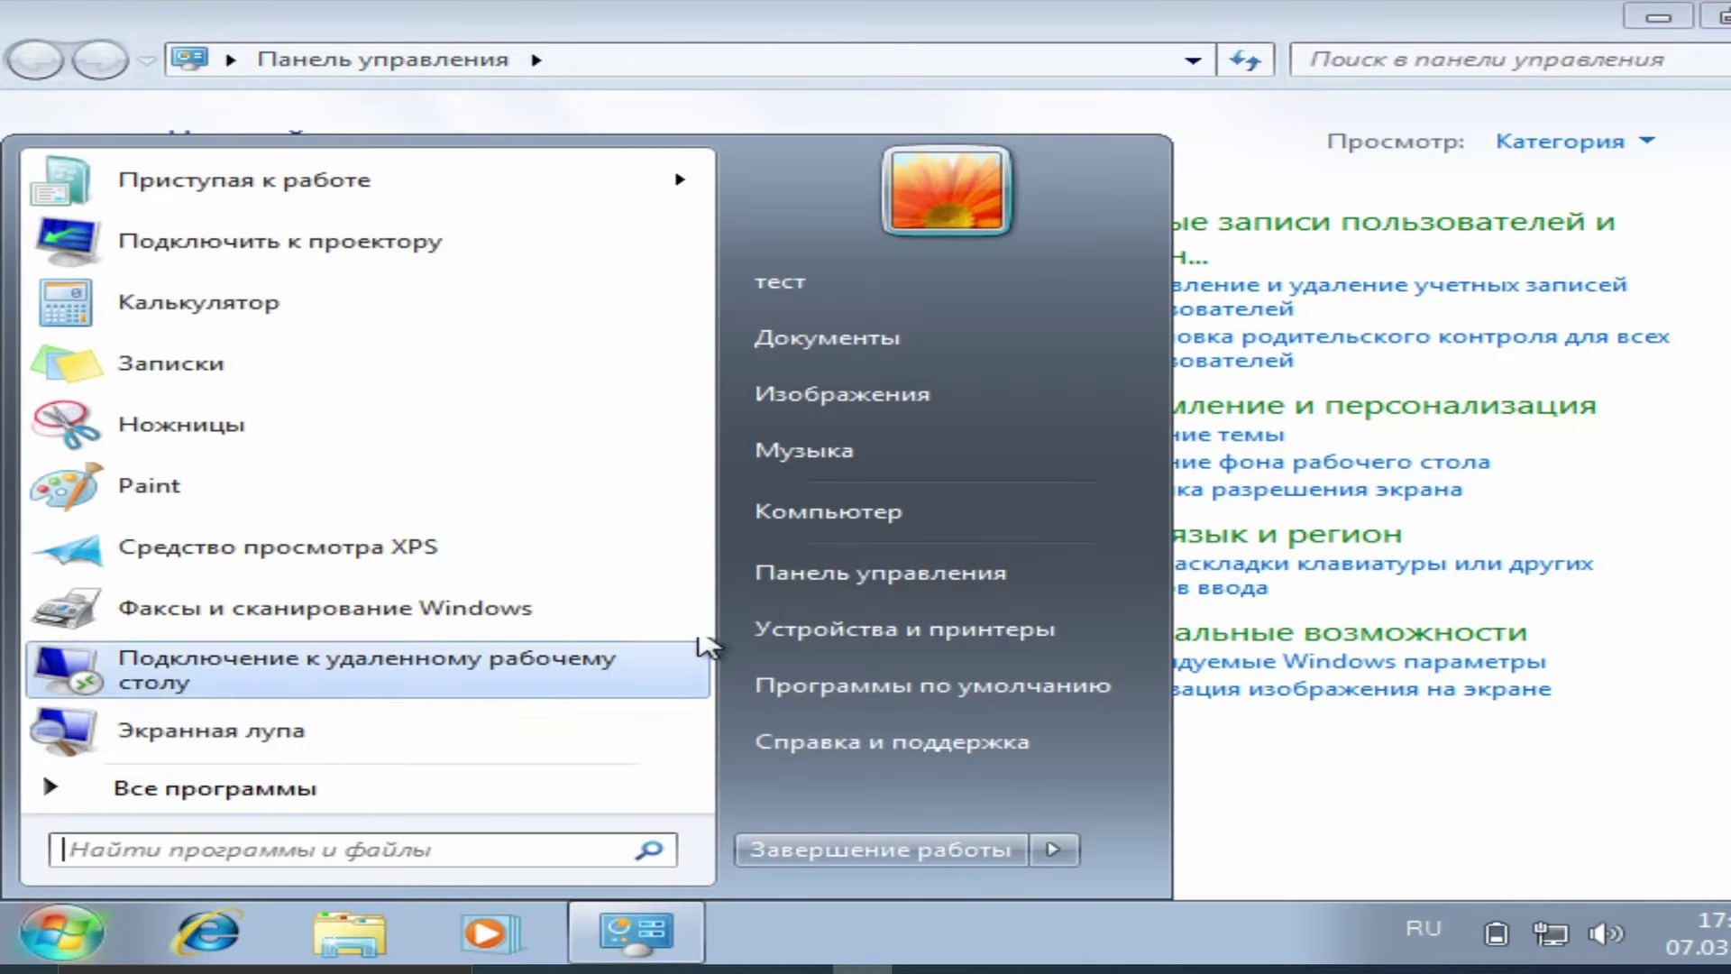
pyautogui.click(827, 515)
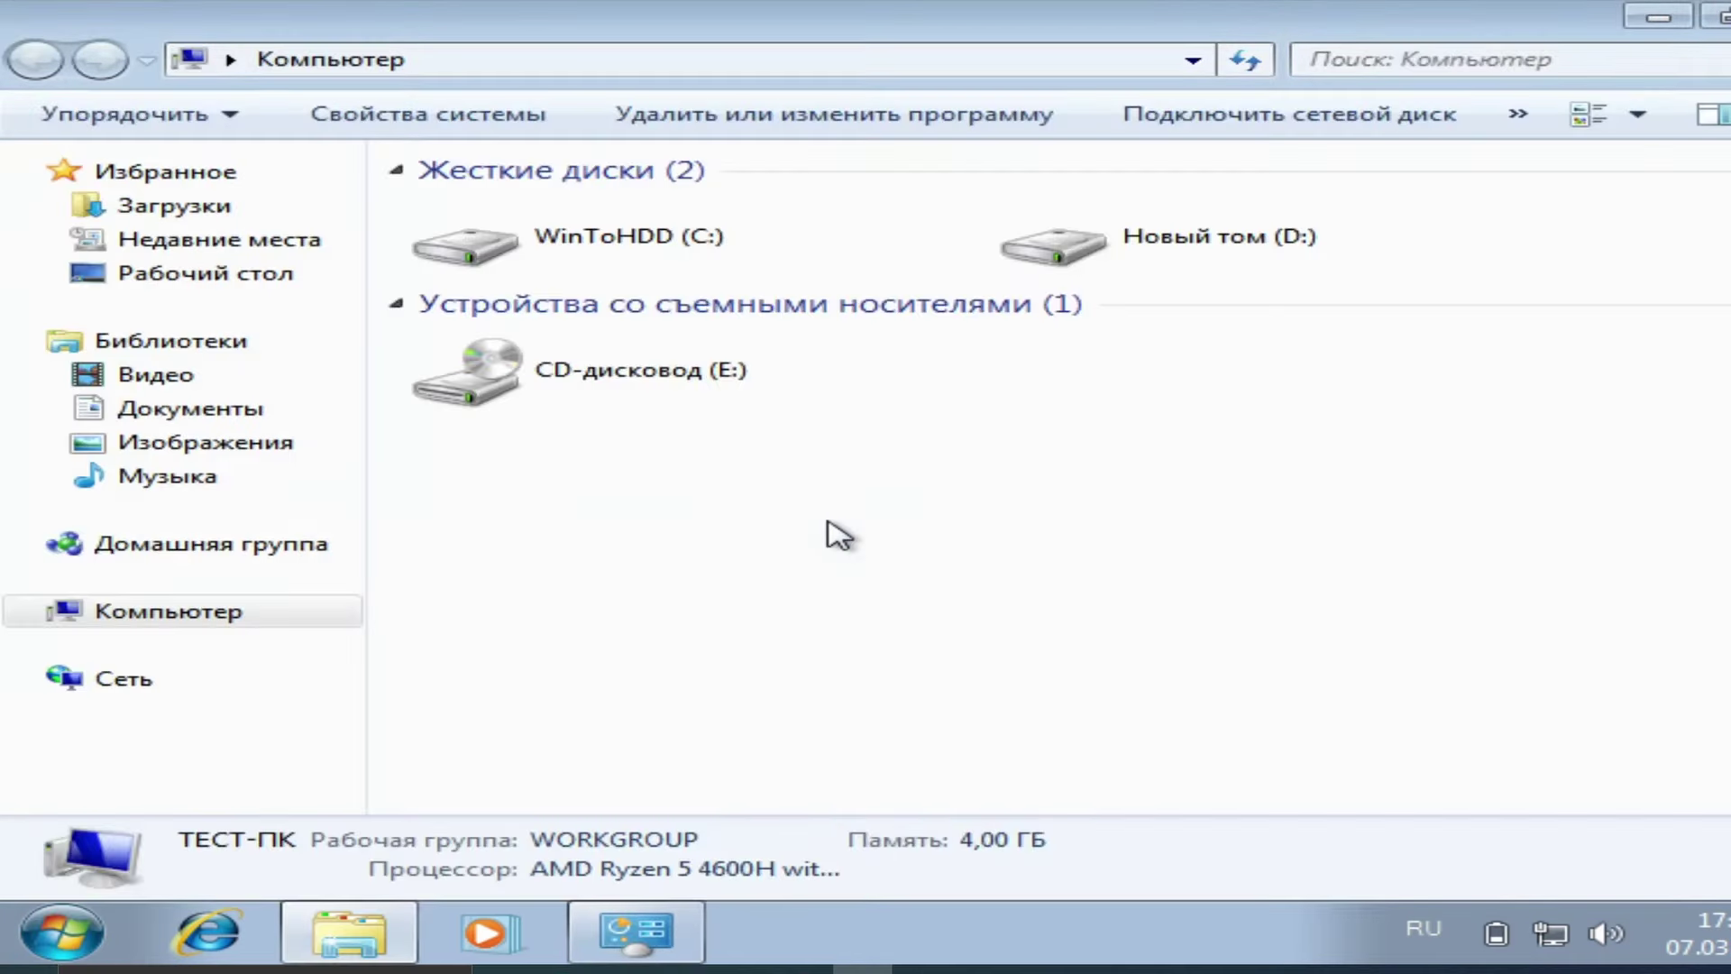
pyautogui.doubleClick(1197, 257)
pyautogui.click(528, 215)
pyautogui.click(528, 241)
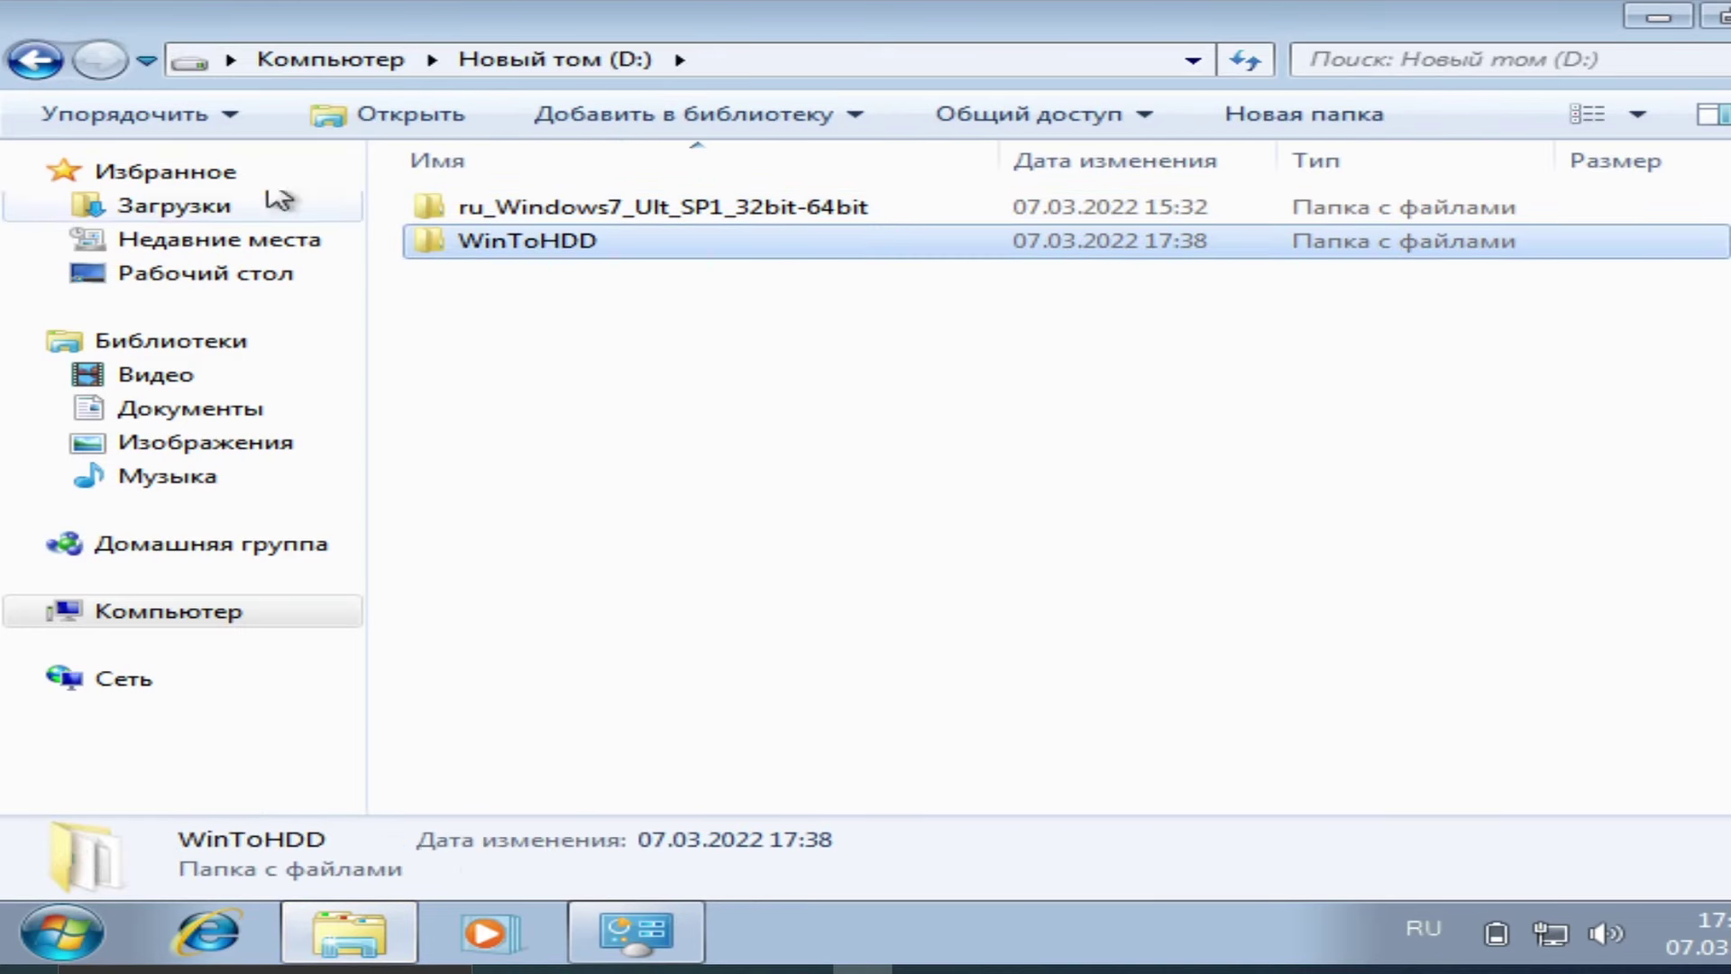
pyautogui.click(34, 60)
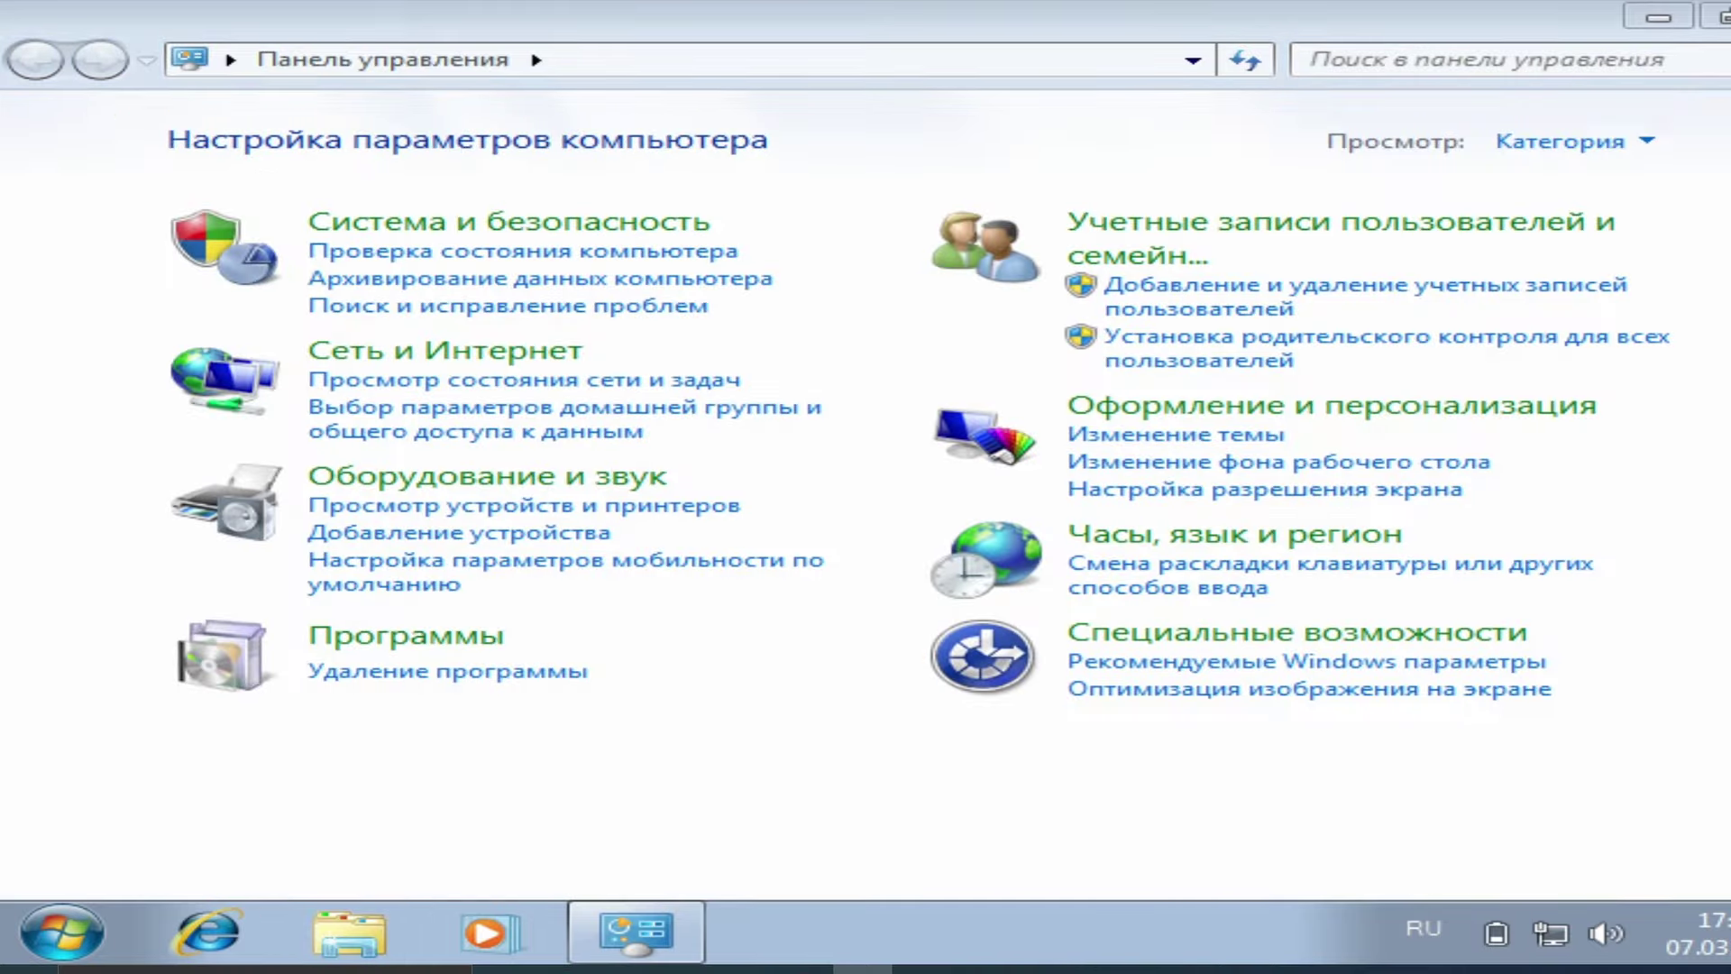
pyautogui.hotkey('alt', 'F4')
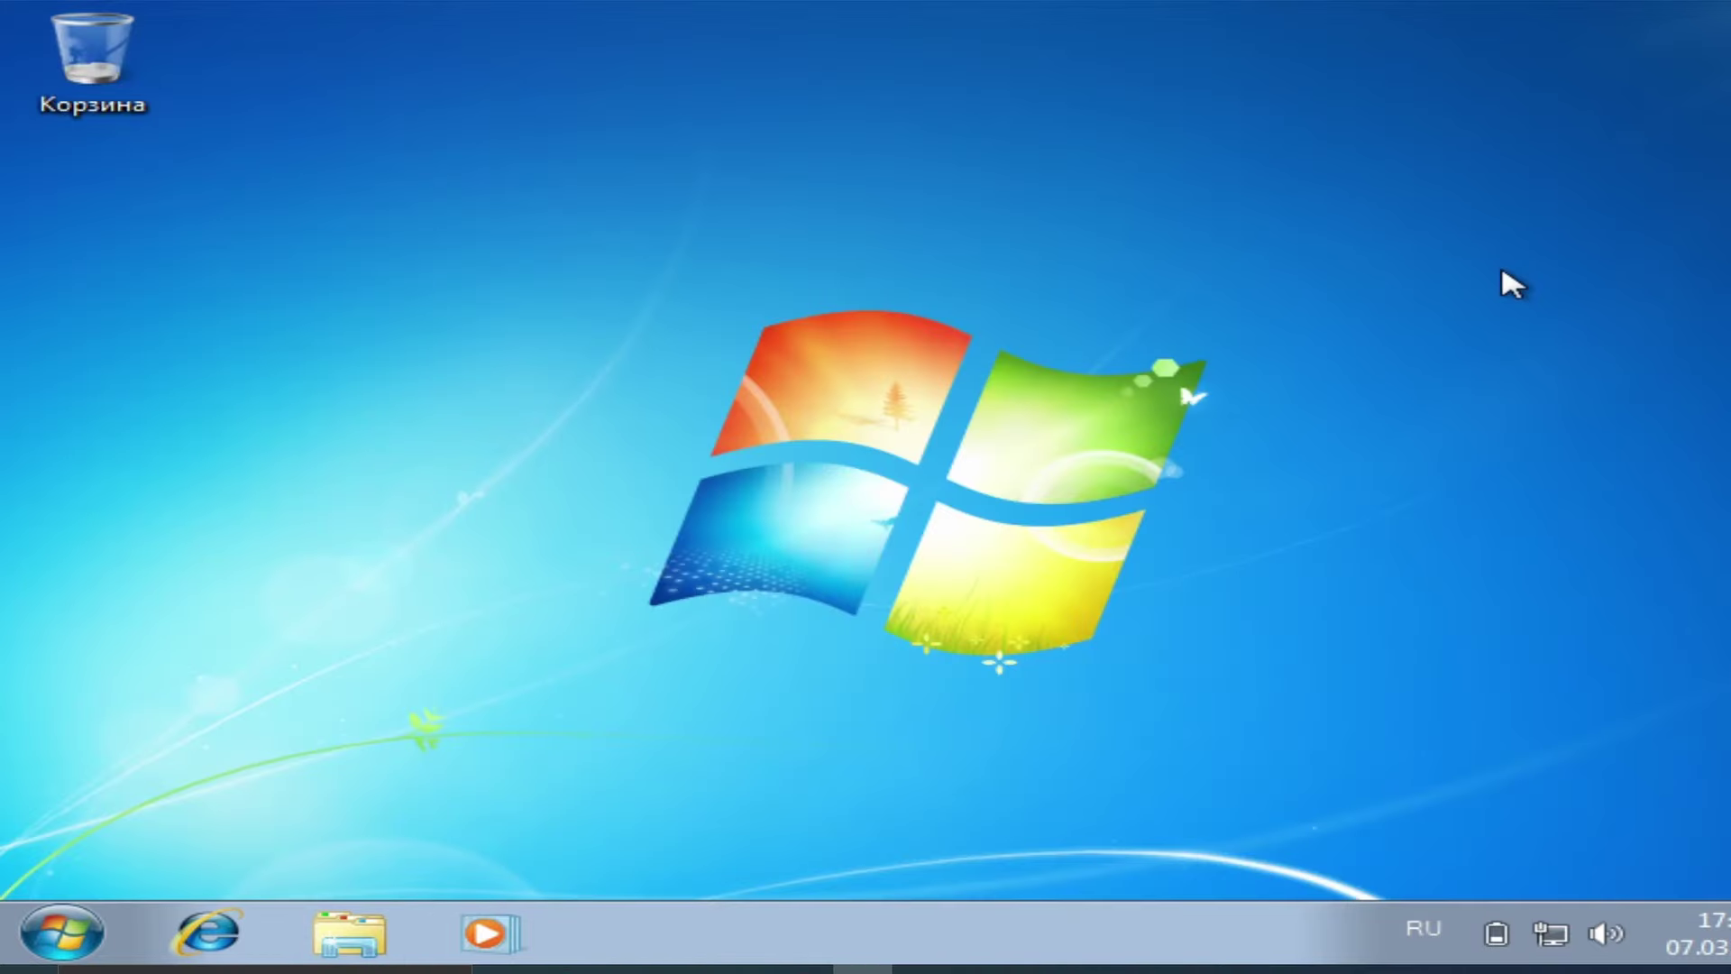